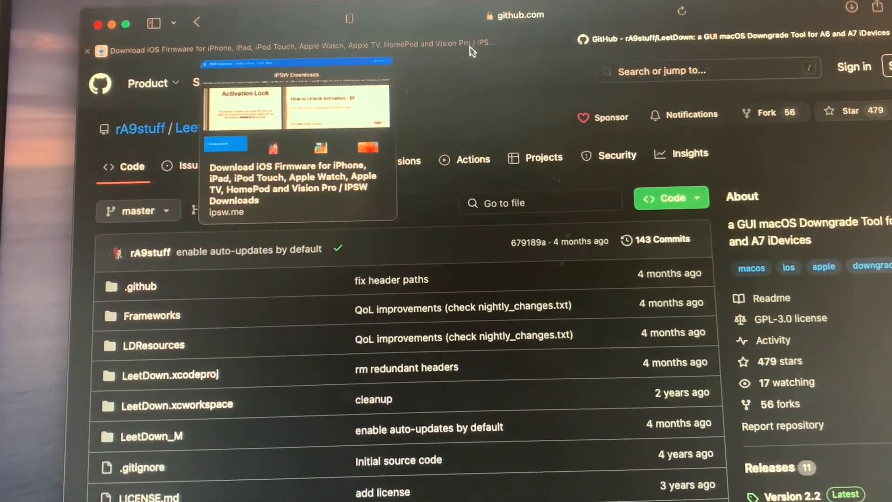
pyautogui.scroll(-5, 390, 223)
pyautogui.scroll(-5, 389, 212)
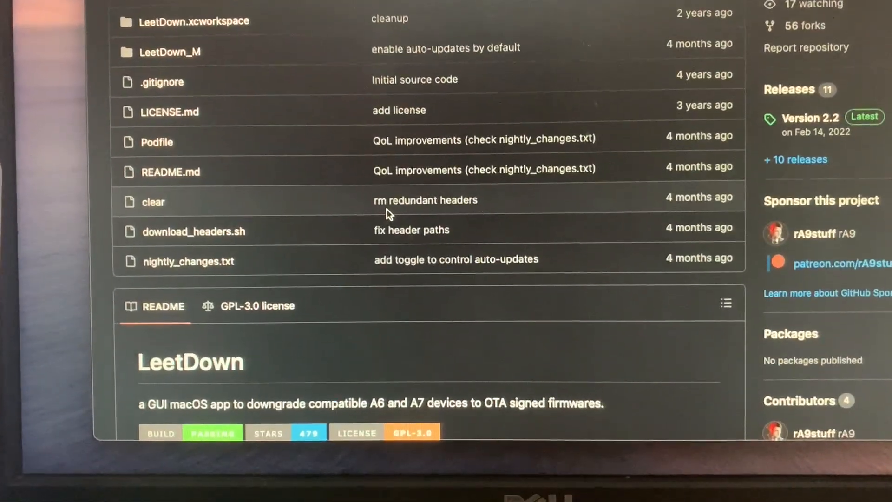
pyautogui.scroll(-5, 390, 213)
pyautogui.scroll(-3, 395, 210)
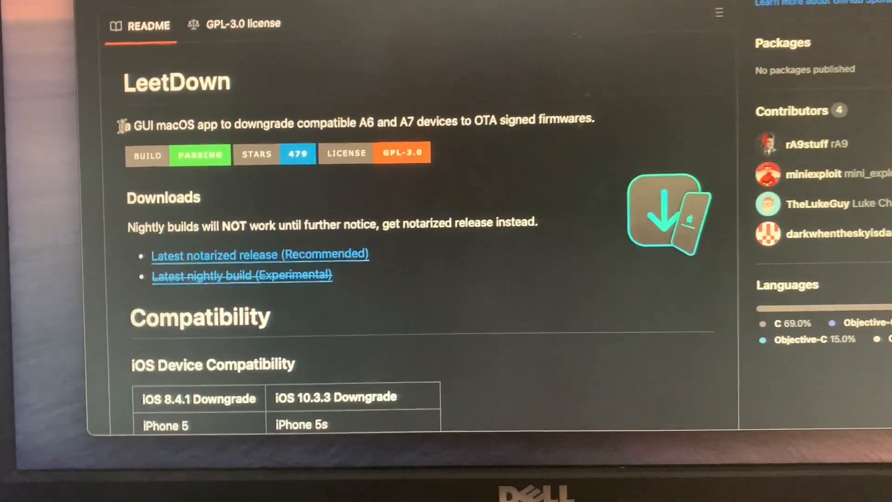
# Step: Highlight the words 'app' and 'OTA' in the LeetDown README description
pyautogui.doubleClick(190, 142)
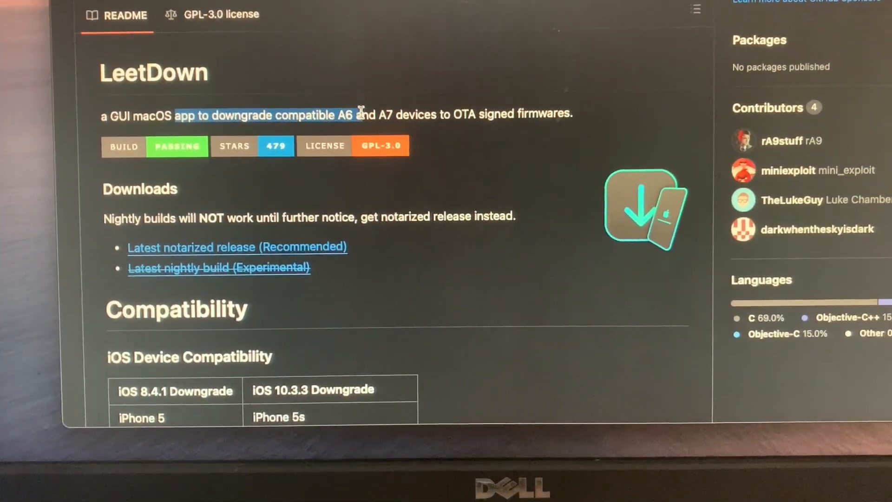
pyautogui.click(608, 90)
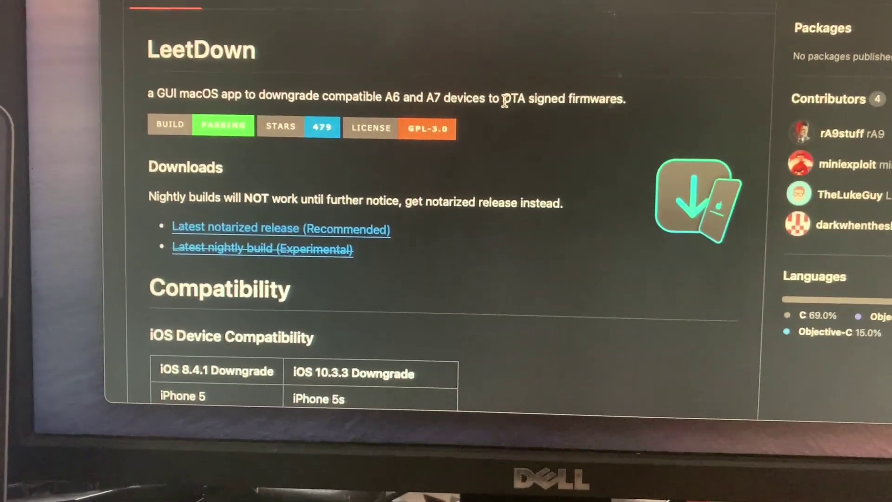
pyautogui.doubleClick(503, 100)
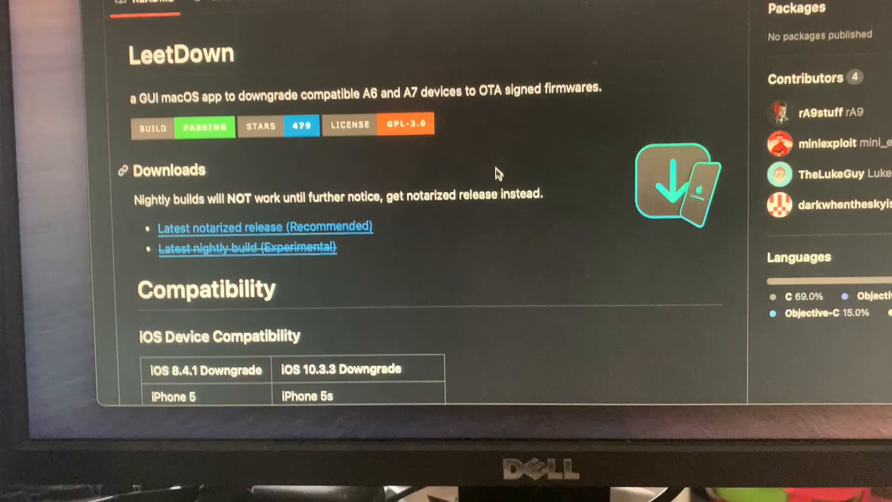
pyautogui.scroll(-3, 495, 168)
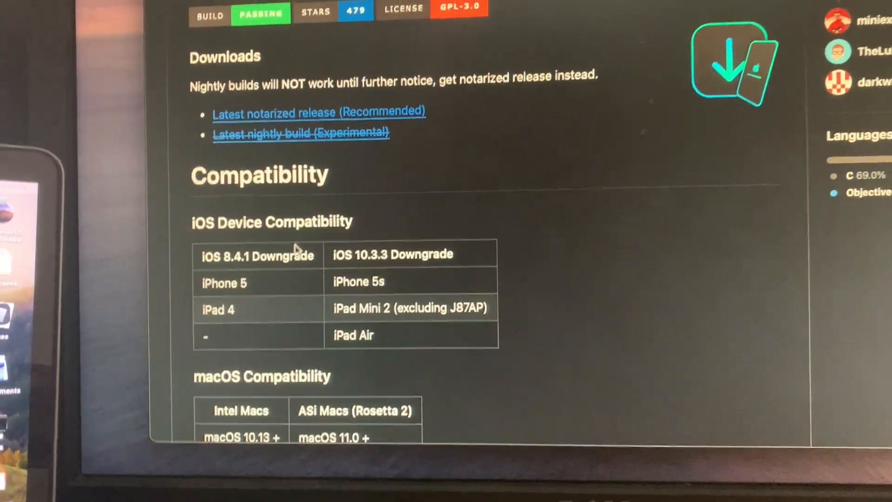
pyautogui.moveTo(230, 271); pyautogui.dragTo(224, 312)
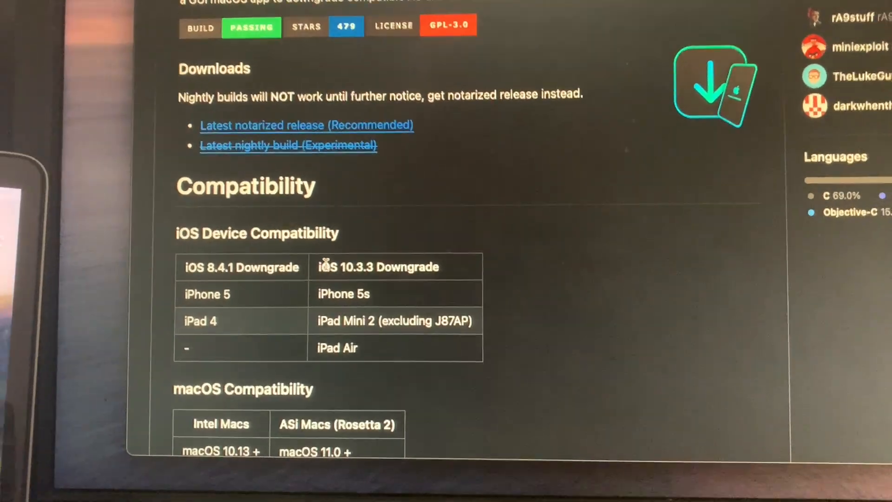
pyautogui.click(406, 226)
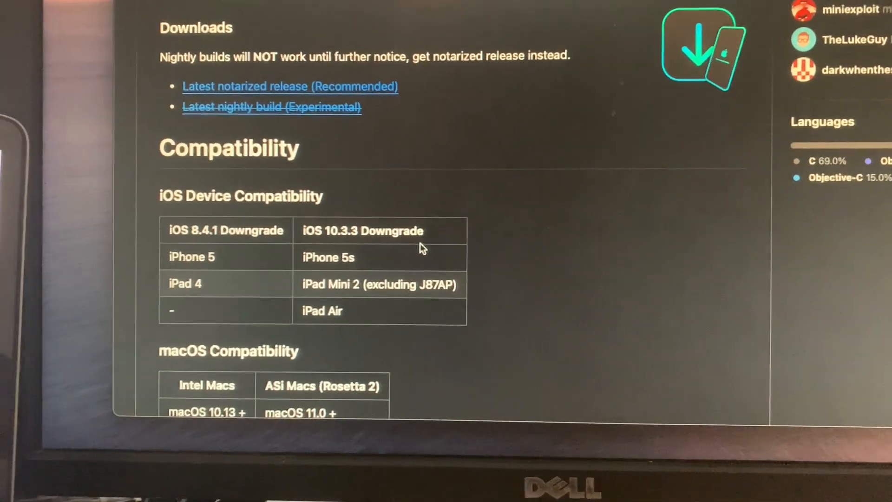
pyautogui.moveTo(323, 248); pyautogui.dragTo(346, 247)
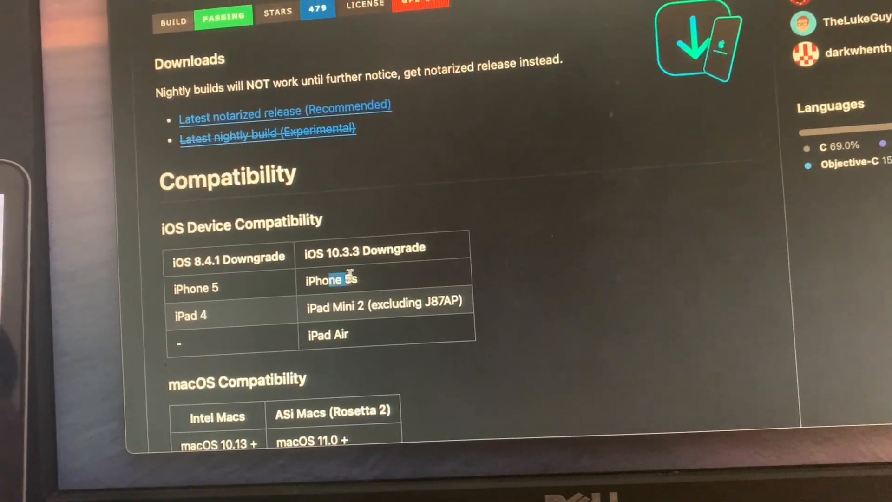
pyautogui.click(322, 277)
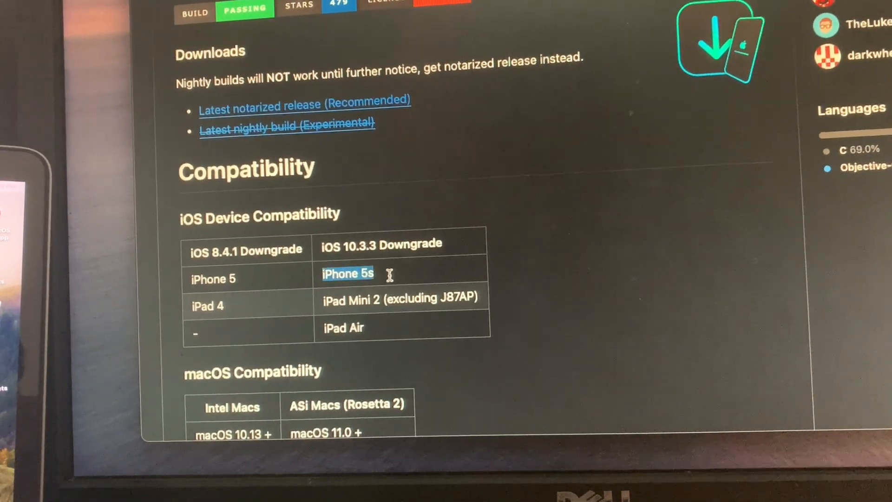
pyautogui.click(322, 296)
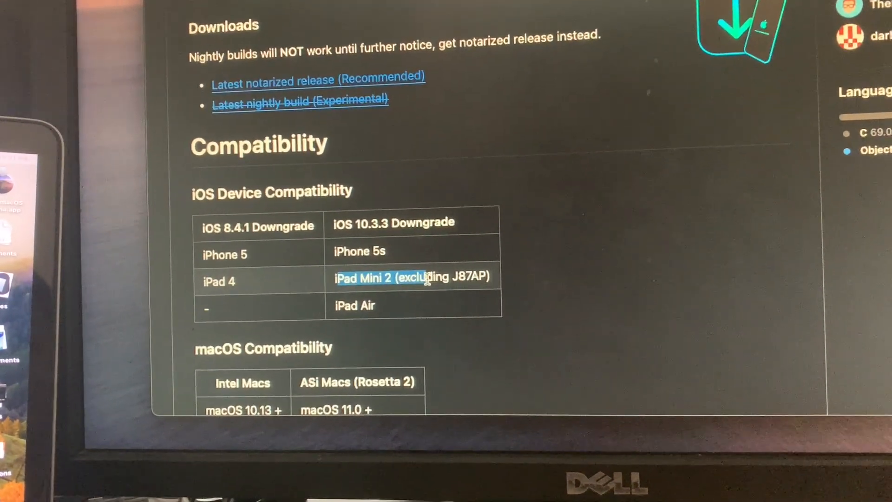
pyautogui.click(426, 279)
pyautogui.moveTo(417, 284); pyautogui.dragTo(422, 282)
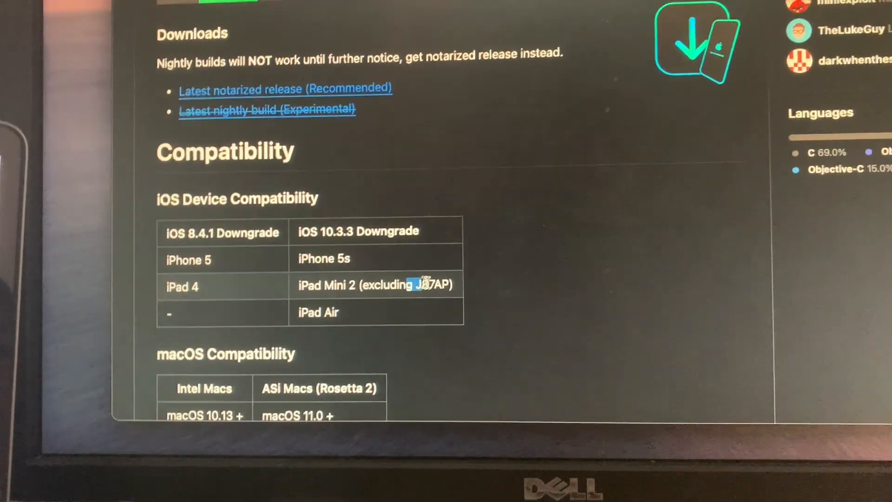
pyautogui.click(438, 280)
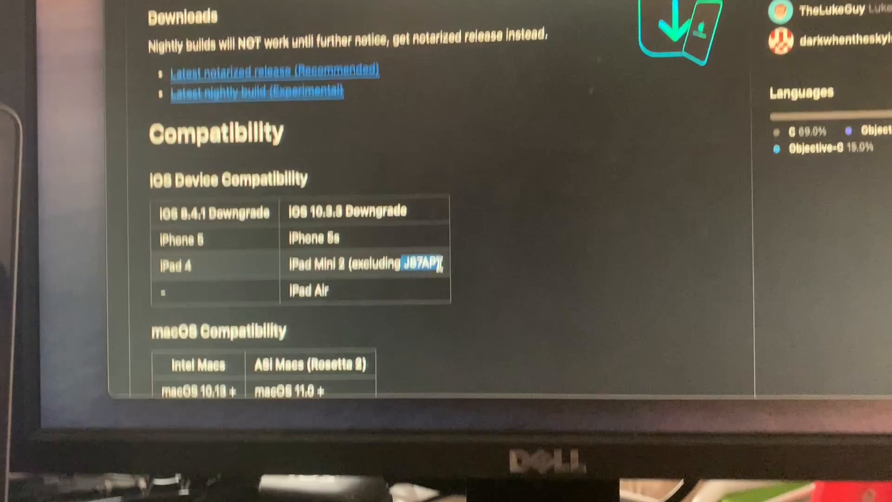
pyautogui.click(335, 276)
pyautogui.doubleClick(307, 235)
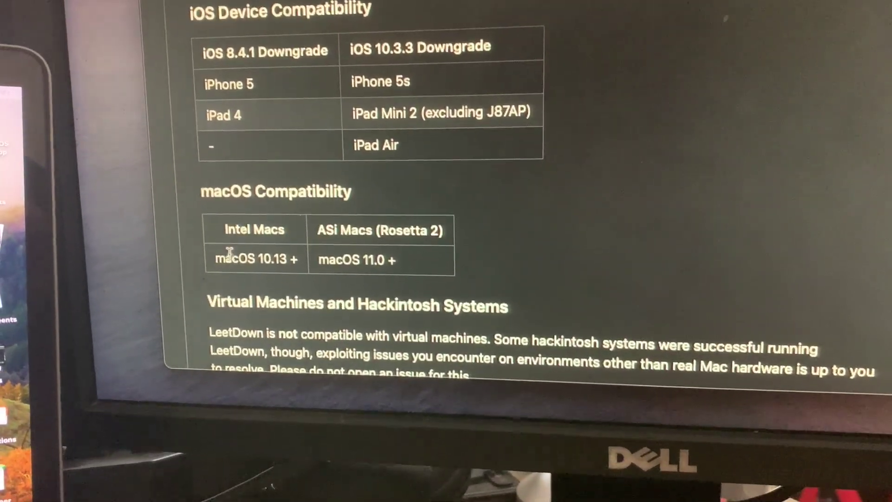
pyautogui.moveTo(225, 266); pyautogui.dragTo(282, 260)
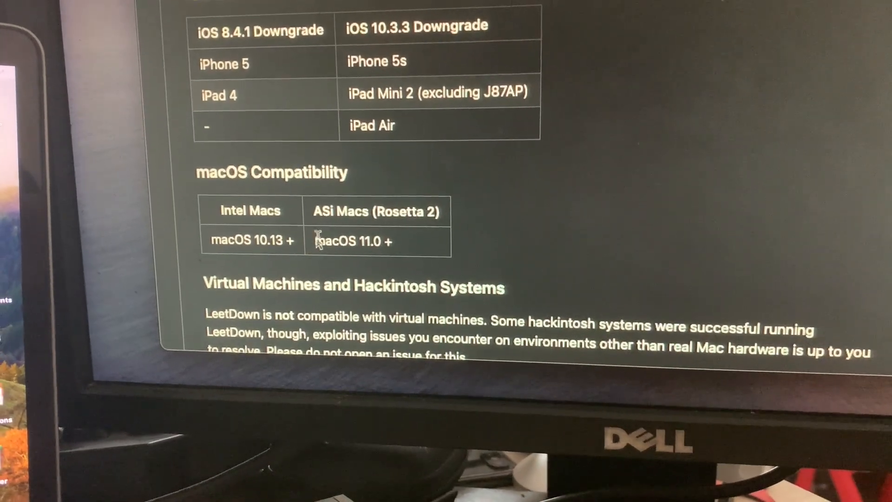
pyautogui.moveTo(312, 213); pyautogui.dragTo(439, 216)
pyautogui.click(402, 233)
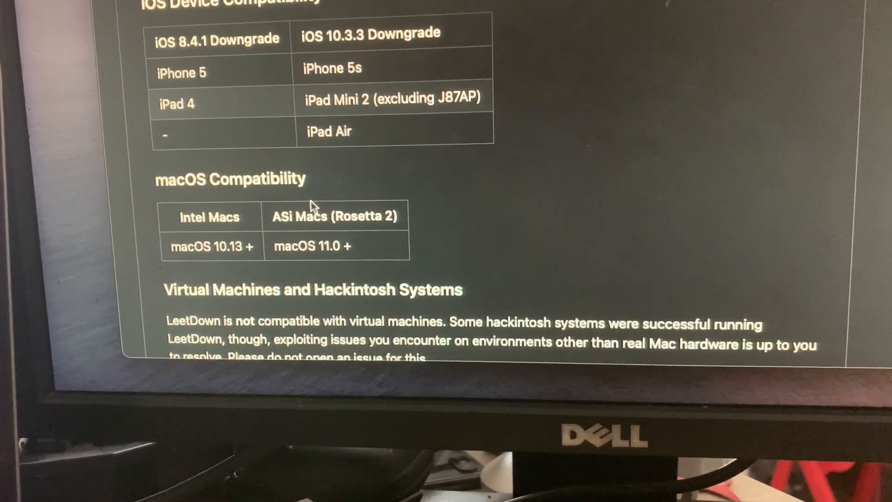
pyautogui.moveTo(298, 217); pyautogui.dragTo(404, 220)
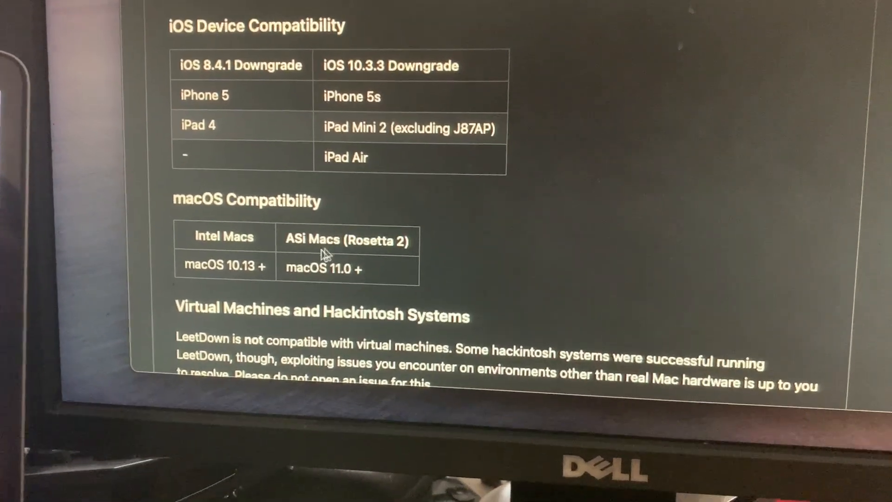
pyautogui.moveTo(317, 281); pyautogui.dragTo(377, 280)
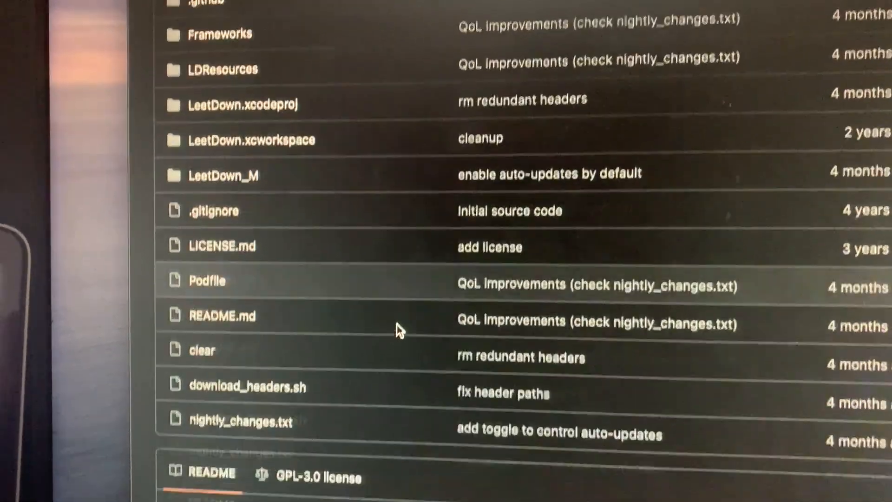
pyautogui.scroll(-4, 387, 340)
pyautogui.scroll(-4, 397, 278)
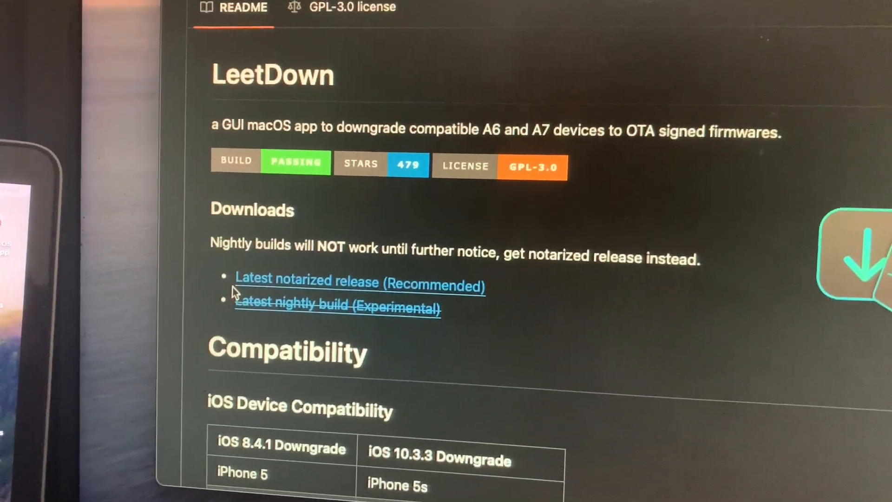
# Step: Navigate from the README to the latest notarized LeetDown release, Version 2.2
pyautogui.moveTo(223, 306); pyautogui.dragTo(555, 296)
pyautogui.click(554, 290)
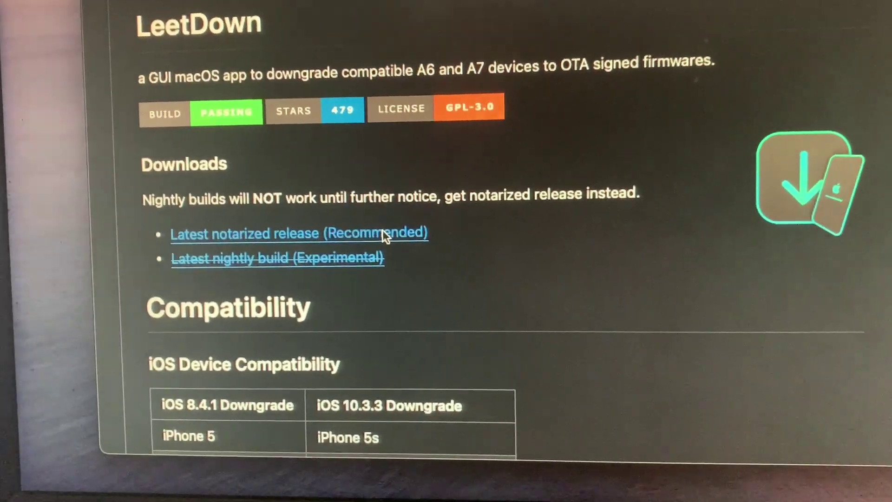
pyautogui.click(411, 235)
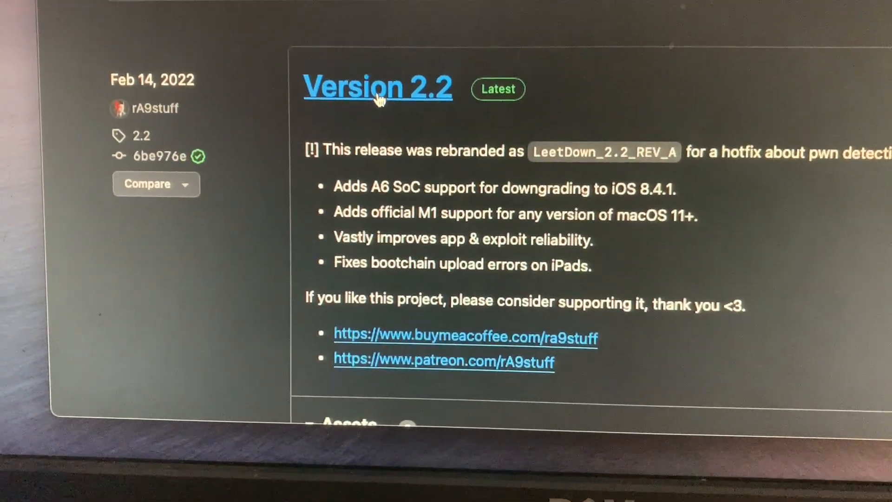
pyautogui.click(369, 90)
pyautogui.scroll(-5, 420, 182)
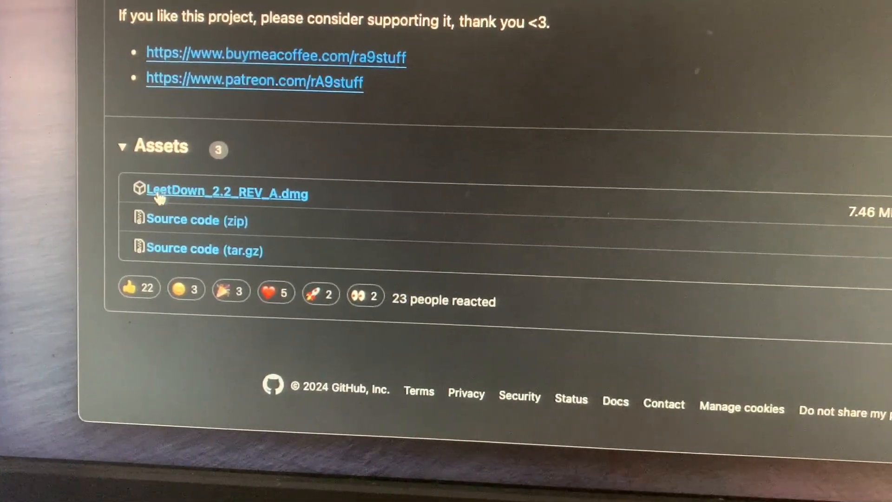
# Step: Highlight the LeetDown_2.2_REV_A.dmg asset name and its release date
pyautogui.moveTo(155, 189); pyautogui.dragTo(293, 210)
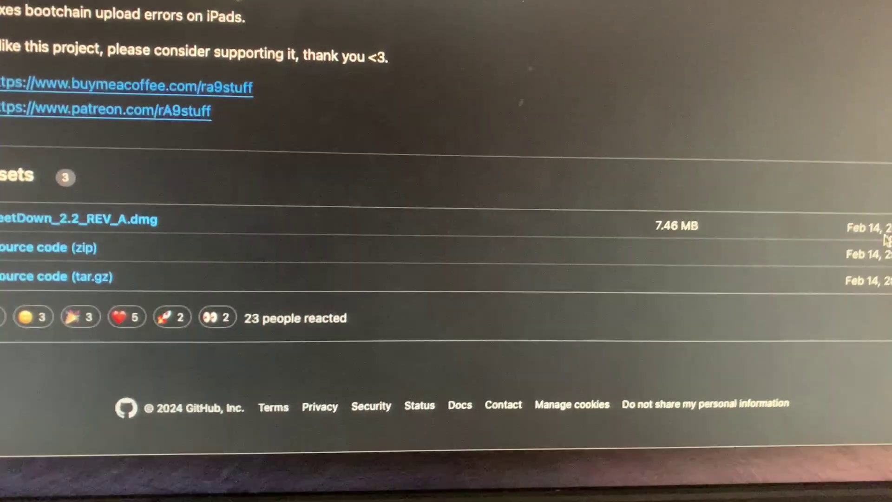
pyautogui.moveTo(843, 199); pyautogui.dragTo(884, 252)
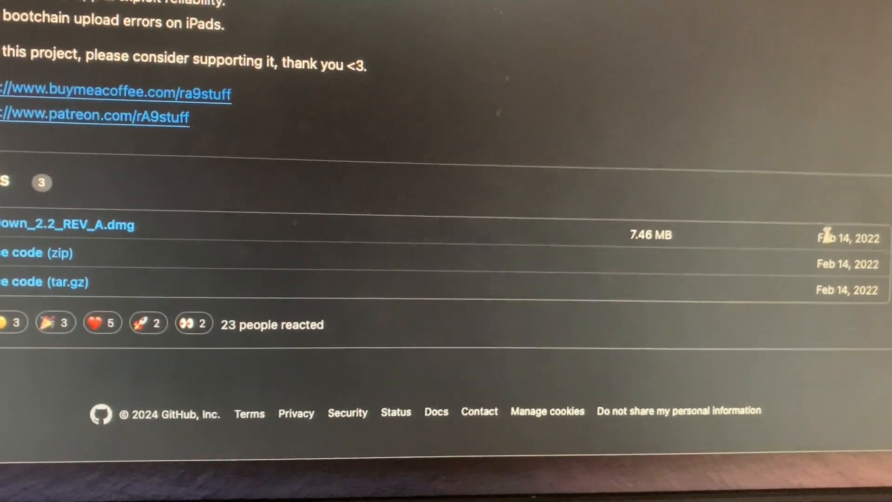
pyautogui.click(842, 247)
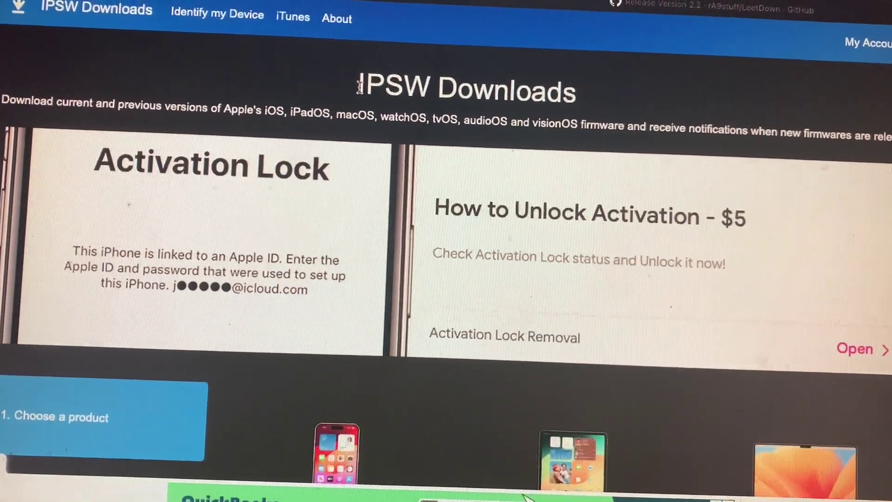
# Step: Highlight the word IPSW in the IPSW Downloads heading
pyautogui.moveTo(358, 86); pyautogui.dragTo(418, 88)
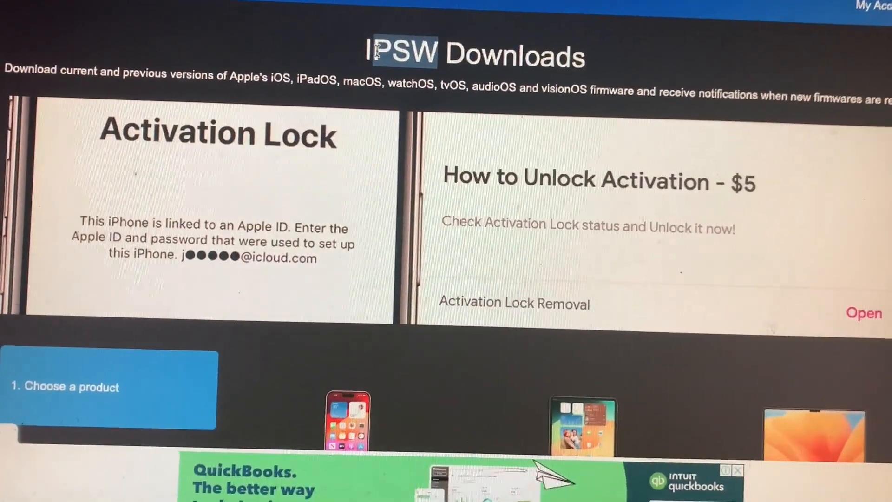
pyautogui.scroll(-3, 446, 209)
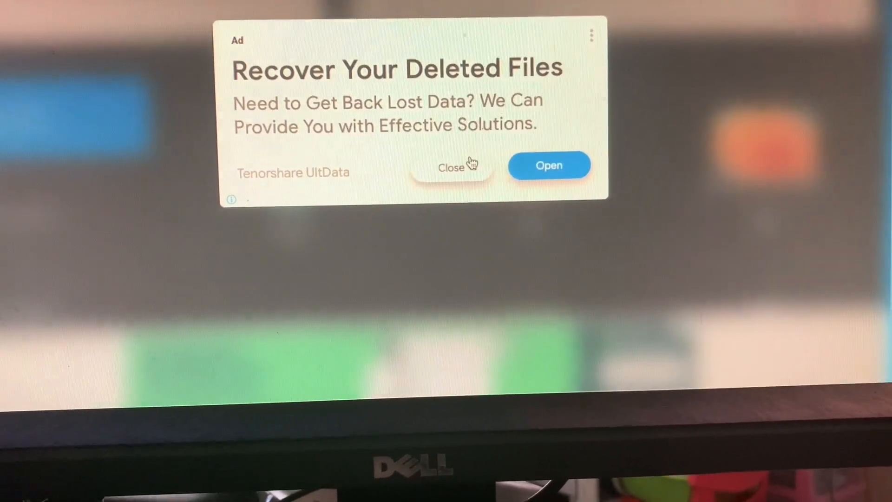
# Step: Dismiss the ad and start downloading iOS 10.3.3 (14G60) for iPad Air (Cellular), 2.44 GB
pyautogui.click(478, 175)
pyautogui.scroll(-5, 418, 168)
pyautogui.scroll(-10, 393, 172)
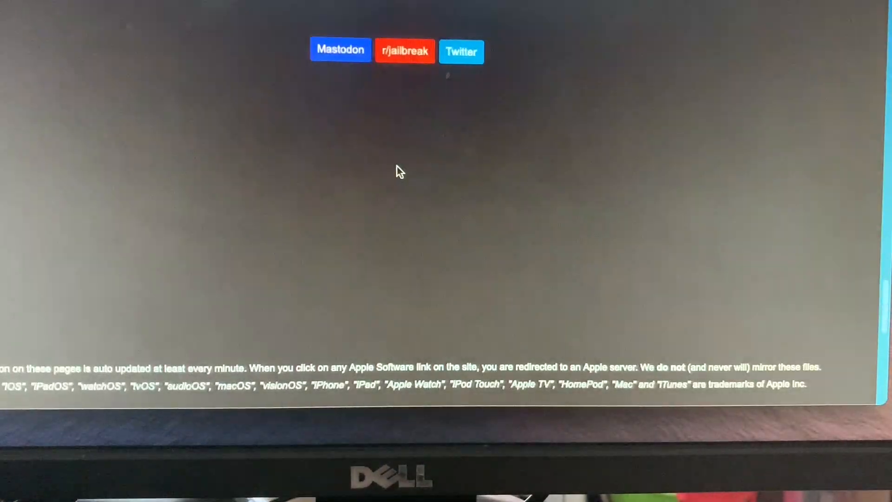
pyautogui.scroll(5, 398, 167)
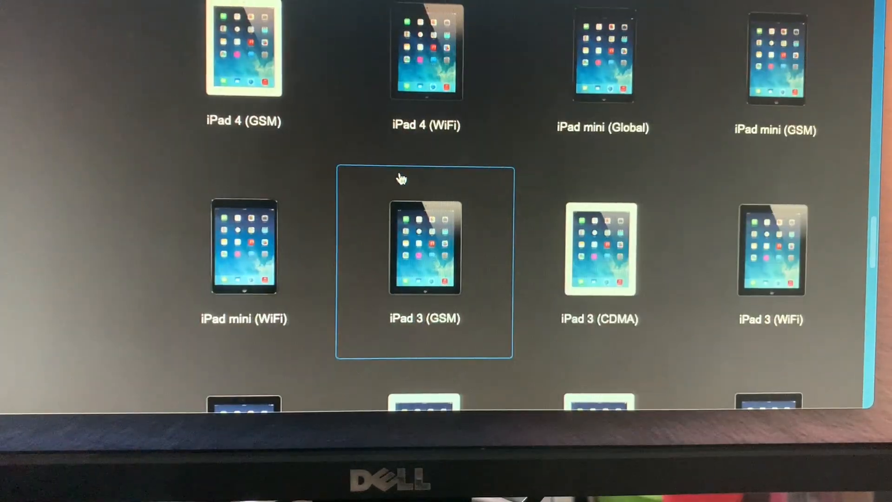
pyautogui.scroll(3, 395, 177)
pyautogui.scroll(3, 395, 178)
pyautogui.scroll(2, 390, 188)
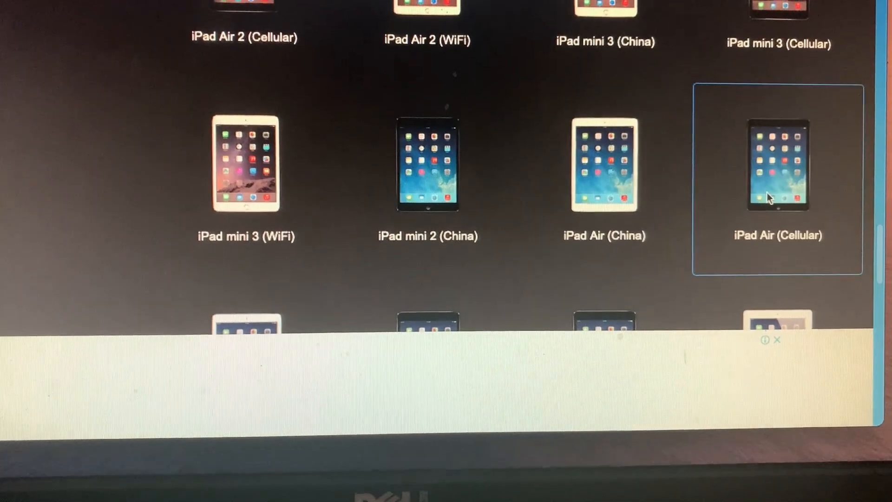
pyautogui.click(767, 193)
pyautogui.scroll(-10, 407, 172)
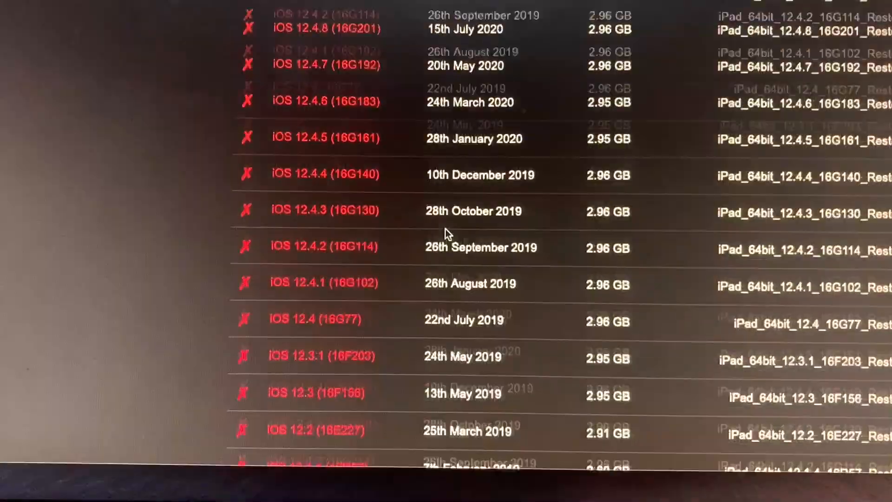
pyautogui.scroll(-8, 439, 223)
pyautogui.scroll(-3, 439, 209)
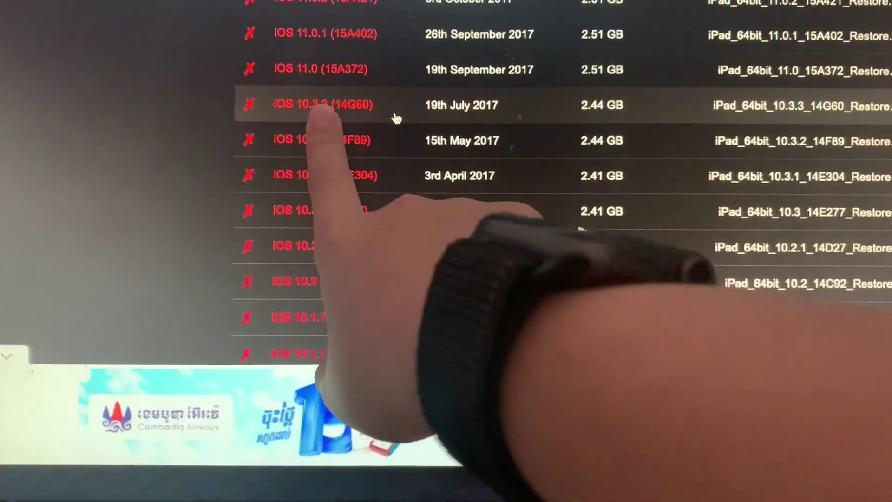
pyautogui.click(397, 117)
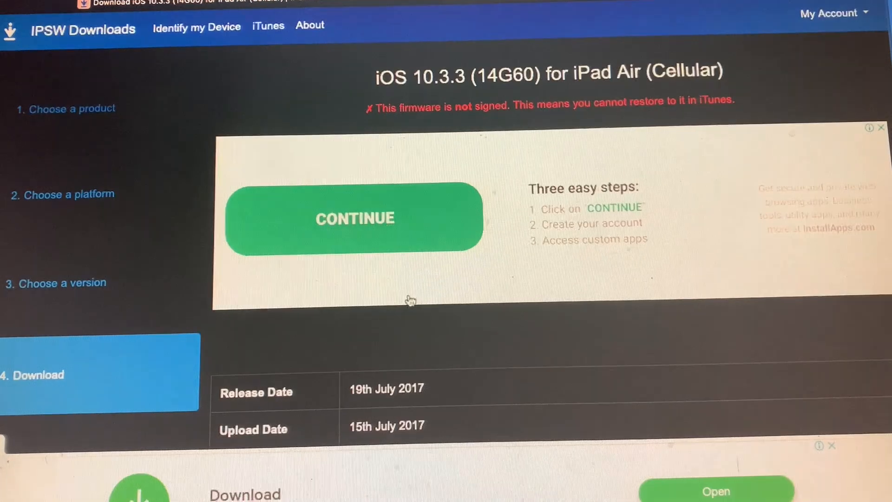
pyautogui.scroll(-6, 400, 289)
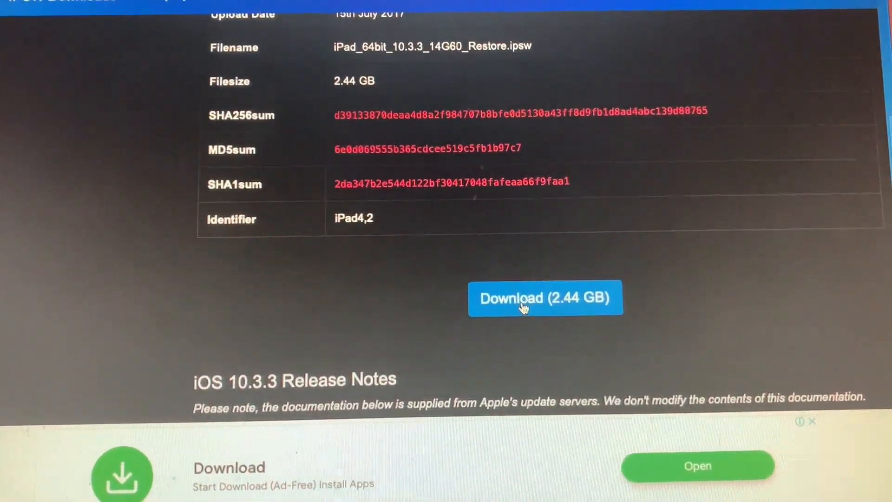
pyautogui.click(524, 314)
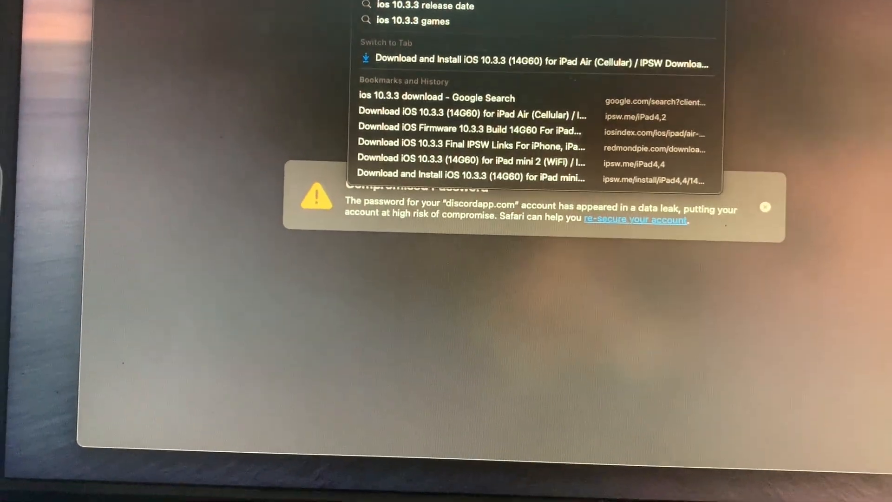
# Step: Search the web for 'ios 10.3.3' and open Redmond Pie's How To Downgrade iOS 10.3.3 article
pyautogui.press('Return')
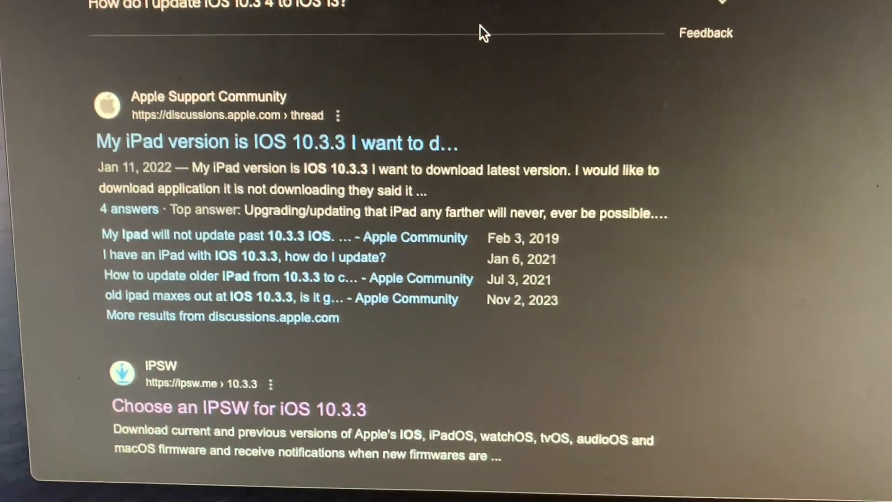
pyautogui.scroll(-5, 480, 25)
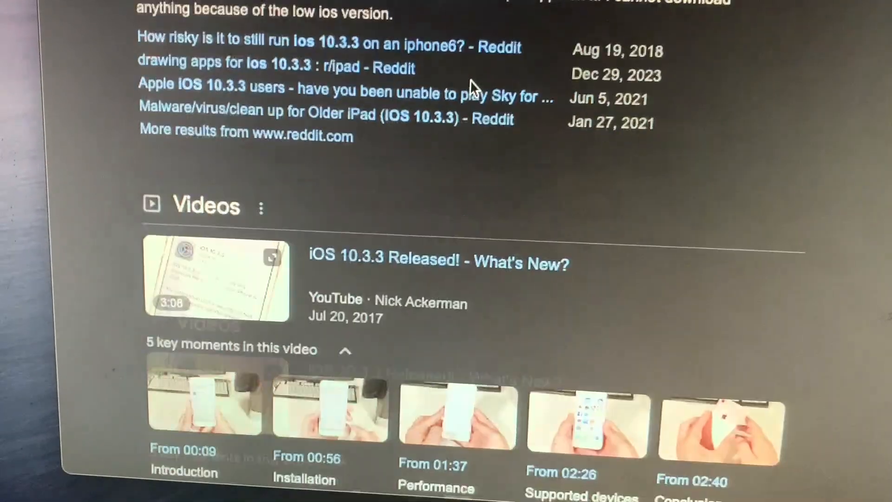
pyautogui.scroll(-5, 470, 84)
pyautogui.scroll(-5, 474, 91)
pyautogui.scroll(-5, 474, 91)
pyautogui.scroll(-2, 453, 126)
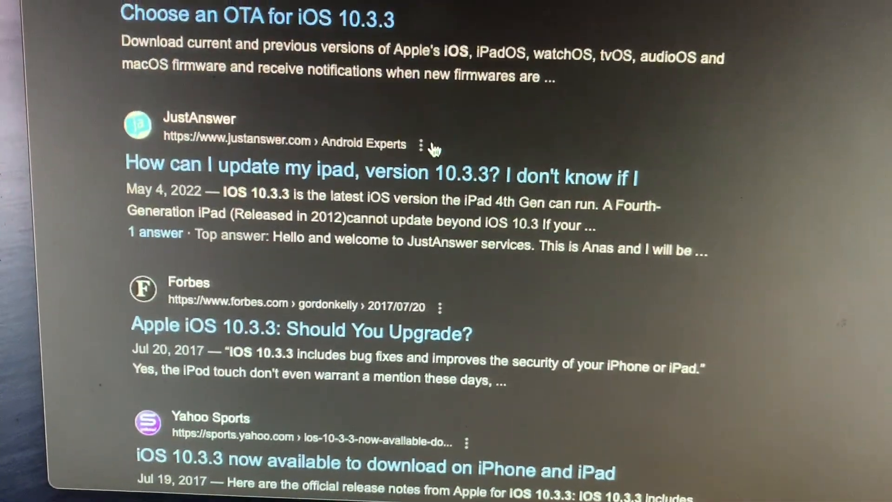
pyautogui.scroll(-5, 432, 148)
pyautogui.scroll(-5, 429, 149)
pyautogui.scroll(-5, 428, 154)
pyautogui.scroll(-2, 349, 209)
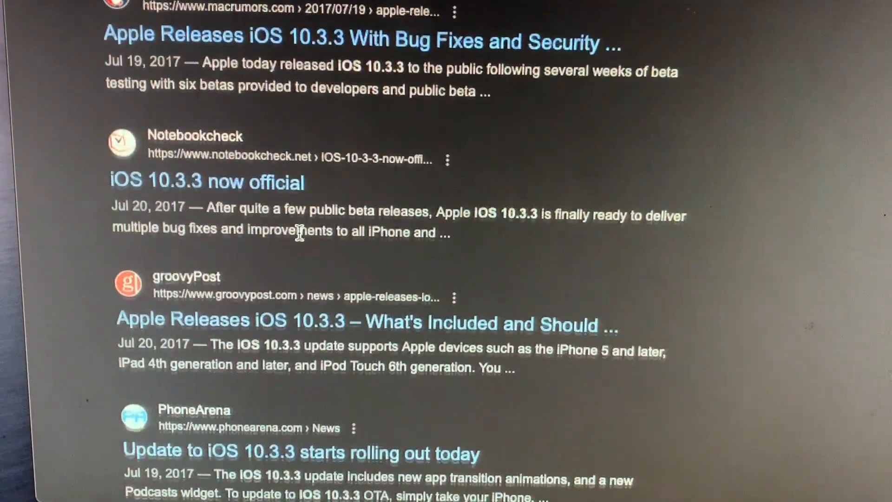
pyautogui.scroll(-3, 300, 235)
pyautogui.scroll(-5, 300, 237)
pyautogui.scroll(-3, 300, 240)
pyautogui.scroll(-5, 298, 244)
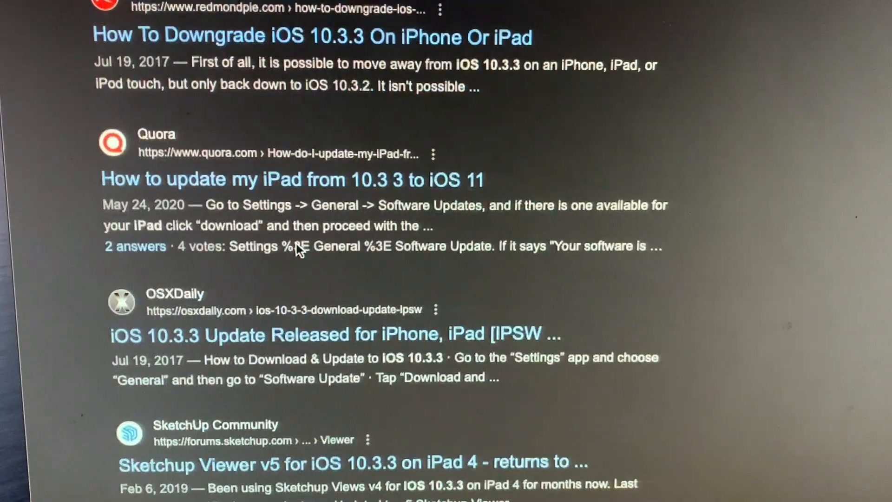
pyautogui.scroll(1, 230, 230)
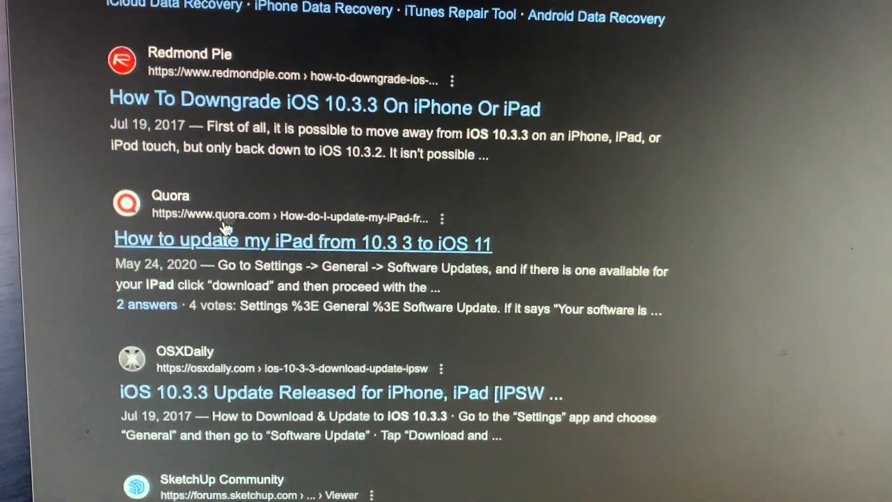
pyautogui.moveTo(140, 101); pyautogui.dragTo(329, 157)
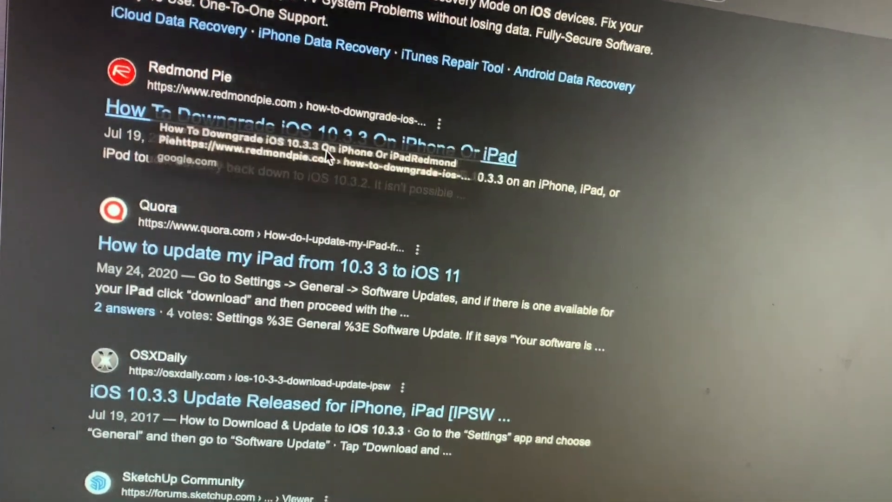
pyautogui.click(320, 136)
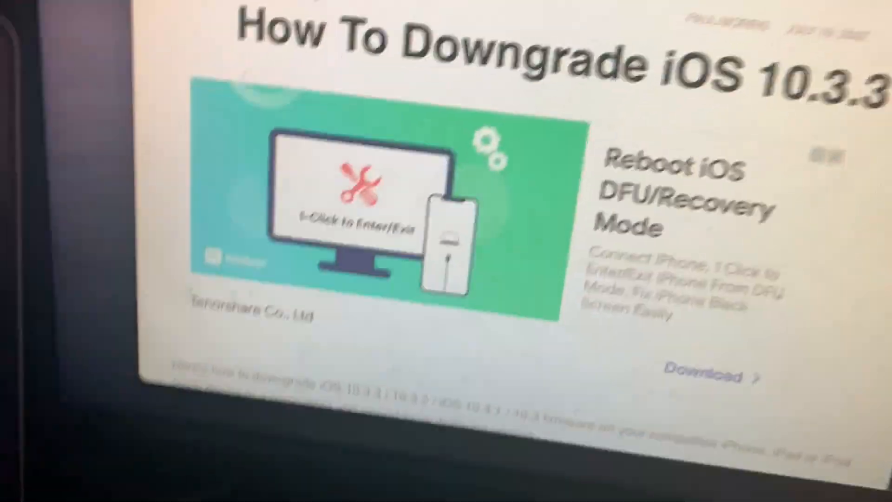
pyautogui.scroll(-5, 488, 279)
pyautogui.scroll(-8, 488, 279)
pyautogui.scroll(-5, 591, 308)
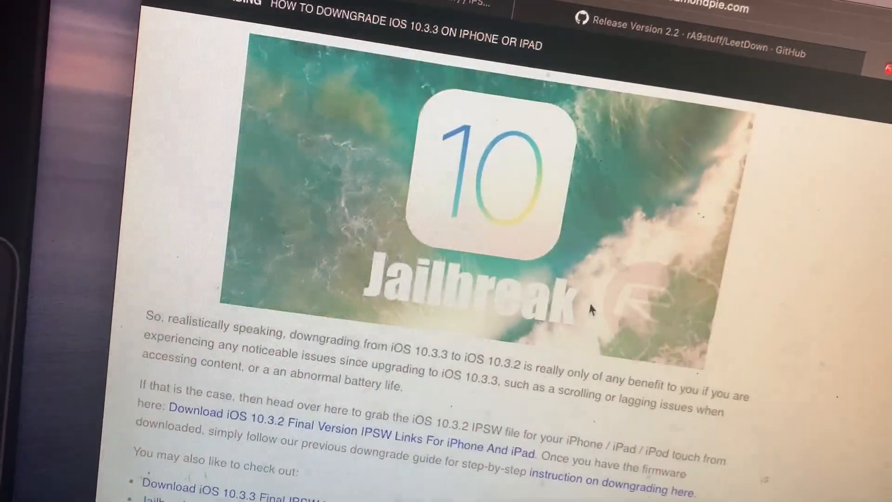
pyautogui.scroll(-10, 591, 309)
pyautogui.scroll(8, 591, 309)
pyautogui.scroll(5, 557, 328)
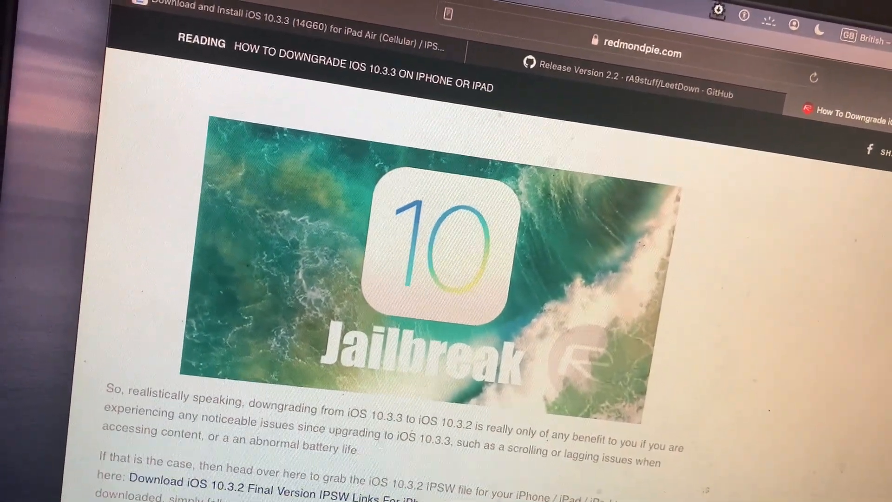
pyautogui.scroll(-1, 446, 279)
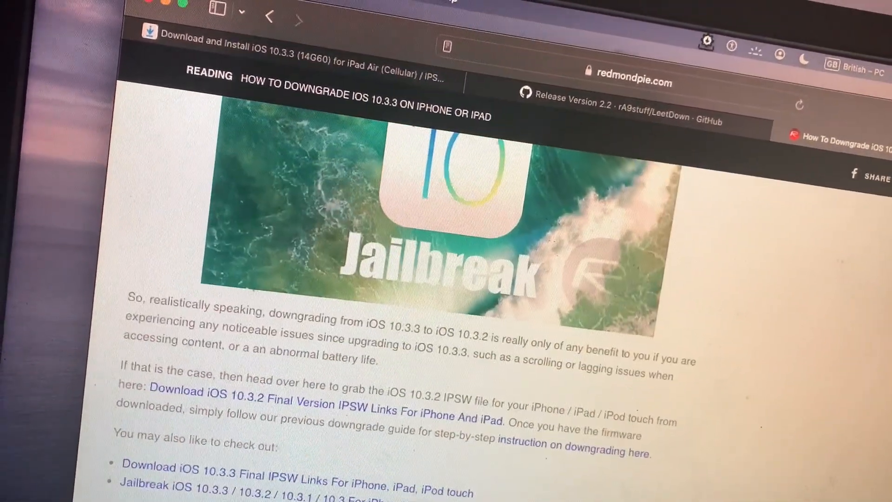
# Step: Search Google for 'ios 10.3.3 ipsw' and open Redmond Pie's iOS 10.3.3 IPSW links article
pyautogui.hotkey('ctrl', 'Tab')
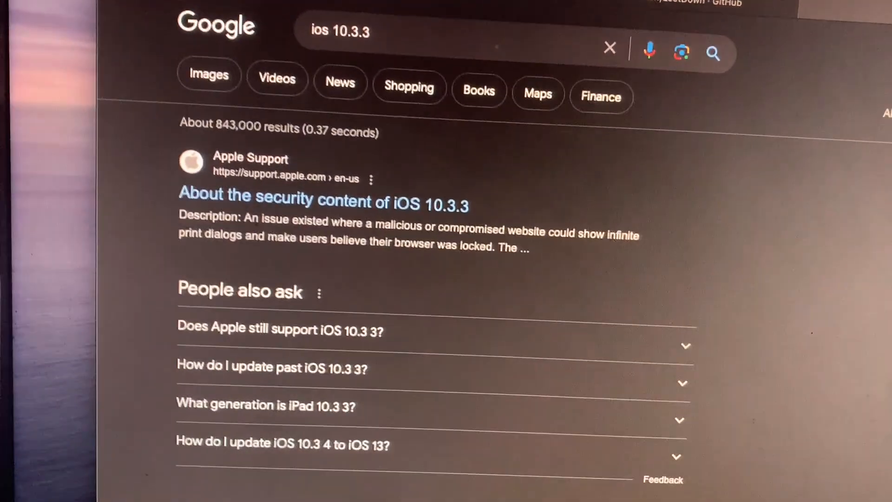
pyautogui.scroll(-5, 446, 278)
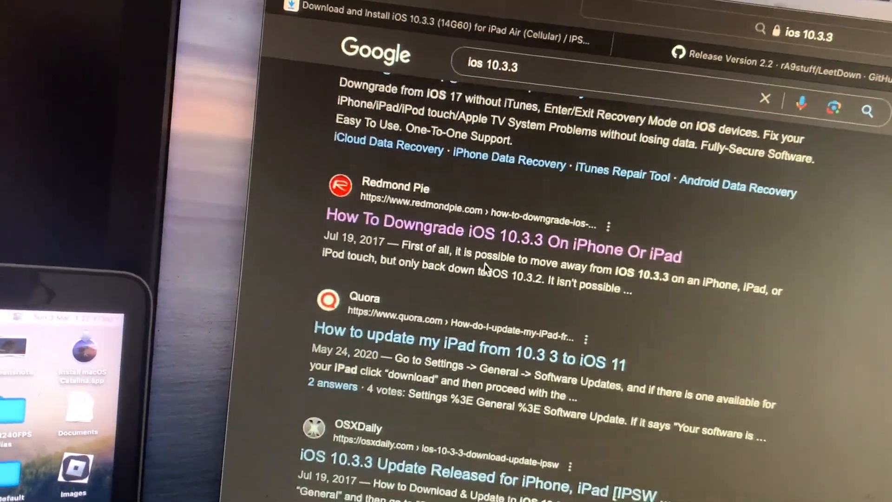
pyautogui.scroll(-5, 475, 260)
pyautogui.scroll(-5, 475, 259)
pyautogui.click(557, 102)
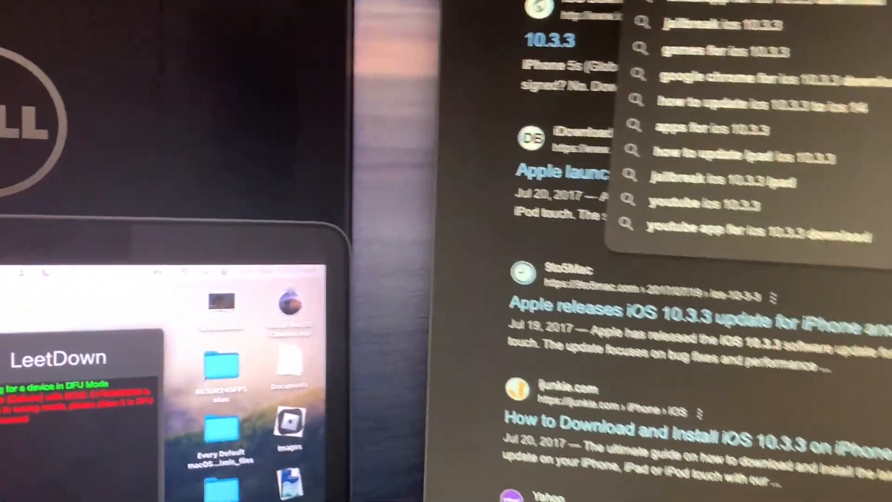
pyautogui.write('ipsw')
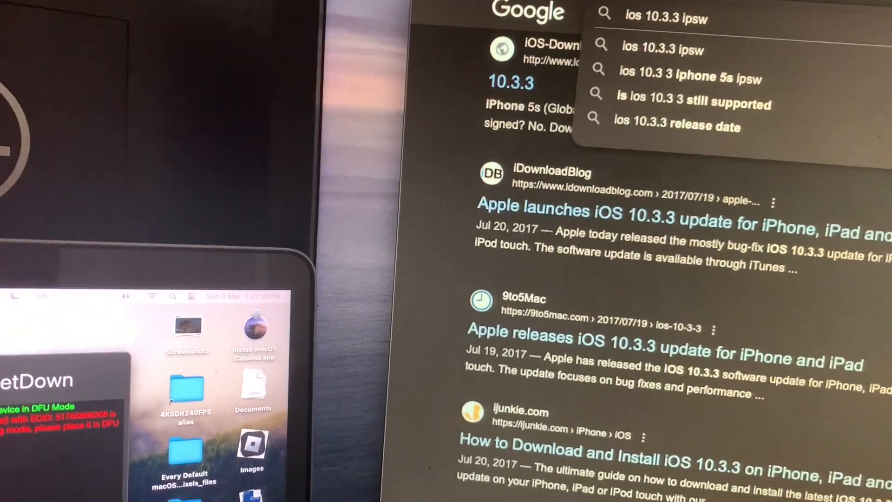
pyautogui.press('Return')
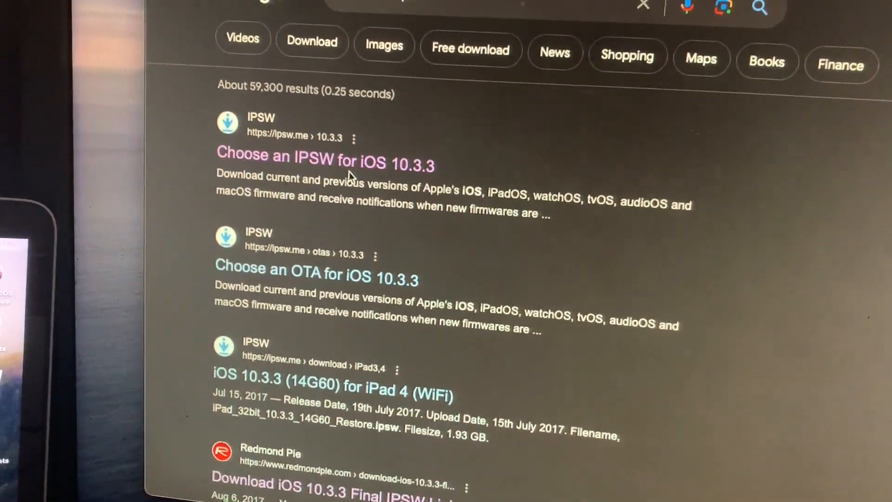
pyautogui.scroll(-3, 446, 348)
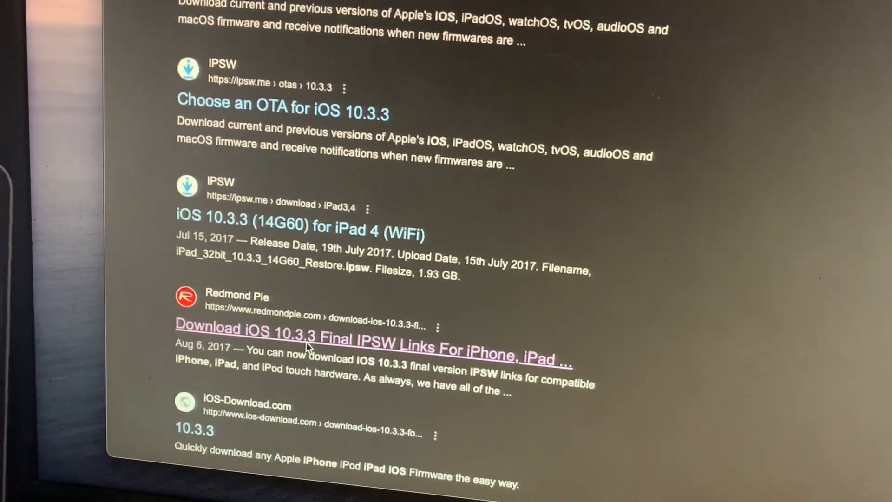
pyautogui.click(322, 352)
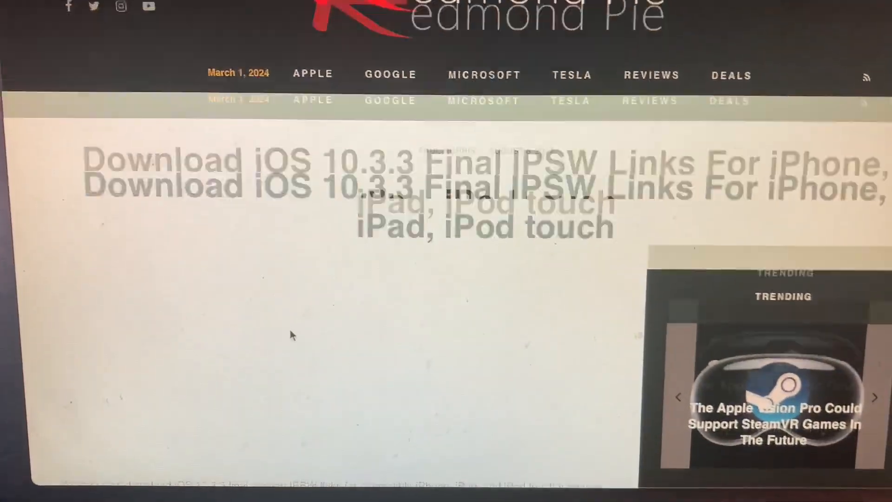
pyautogui.scroll(-5, 287, 353)
pyautogui.scroll(-5, 287, 348)
pyautogui.scroll(-5, 289, 342)
pyautogui.scroll(-5, 292, 337)
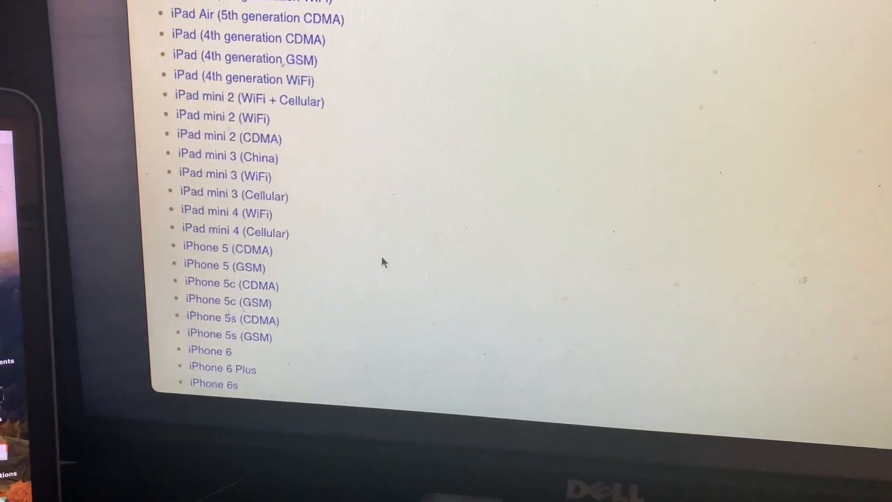
pyautogui.scroll(5, 401, 256)
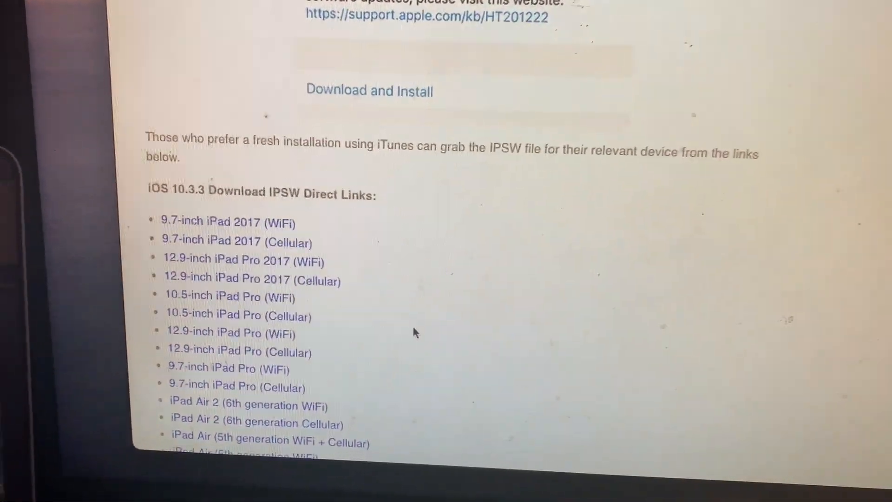
pyautogui.scroll(-4, 390, 334)
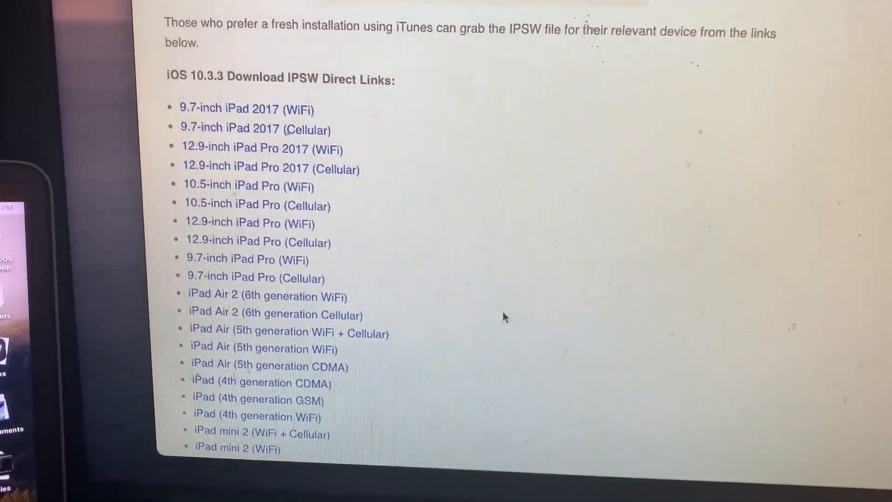
pyautogui.scroll(-1, 388, 379)
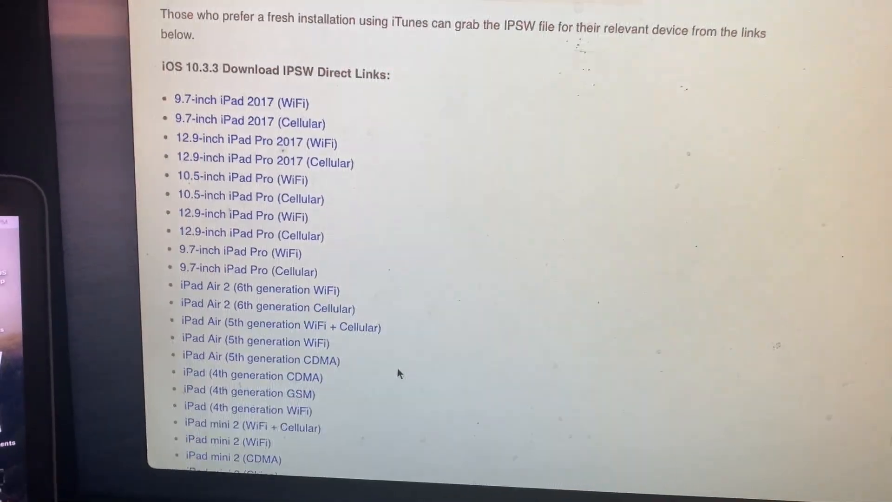
pyautogui.scroll(-3, 334, 434)
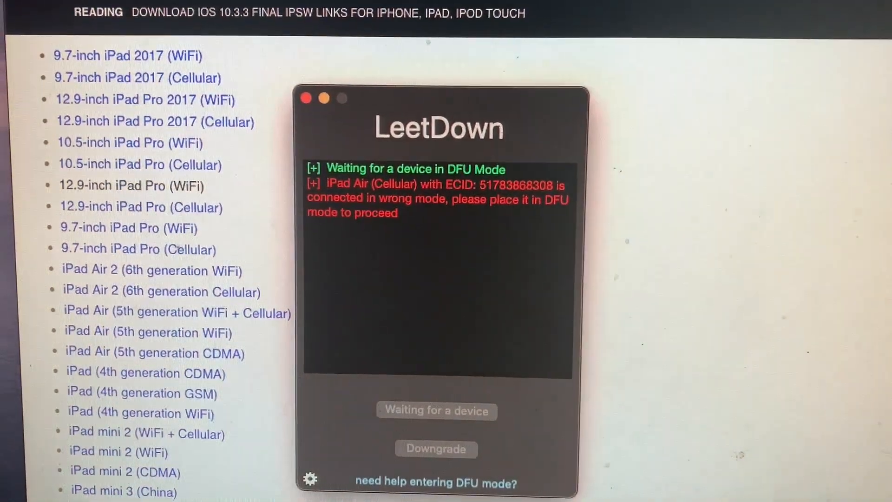
# Step: Bring up LeetDown's DFU Helper via the 'need help entering DFU mode?' link
pyautogui.click(433, 472)
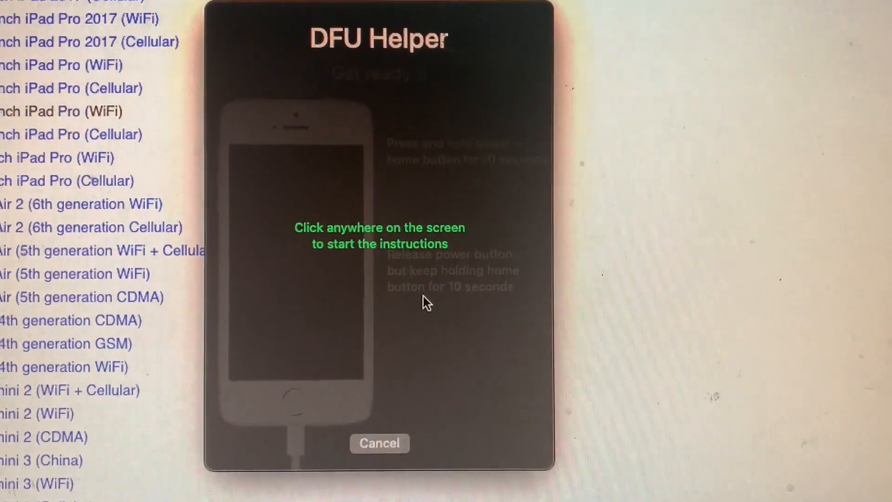
# Step: Start the timed DFU-mode countdown so the iPad Air (Cellular) is detected as supported
pyautogui.click(427, 302)
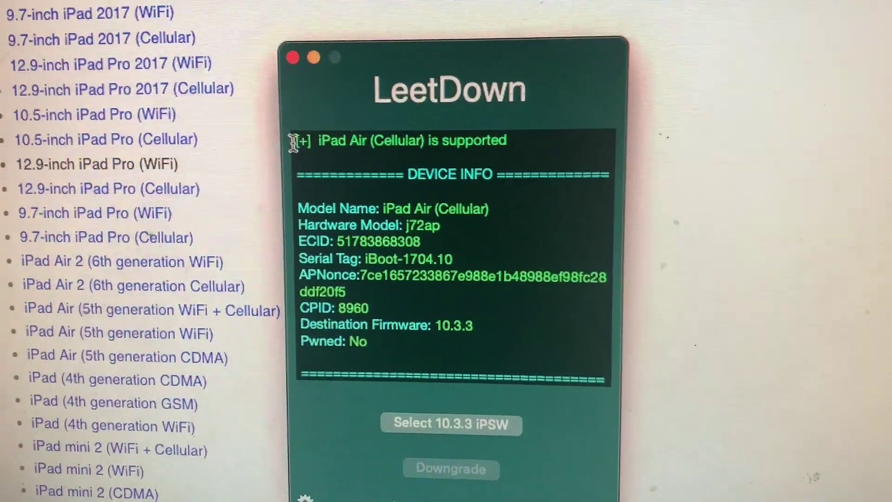
# Step: Highlight the device-supported message and Model Name lines in the LeetDown log
pyautogui.moveTo(300, 115); pyautogui.dragTo(446, 116)
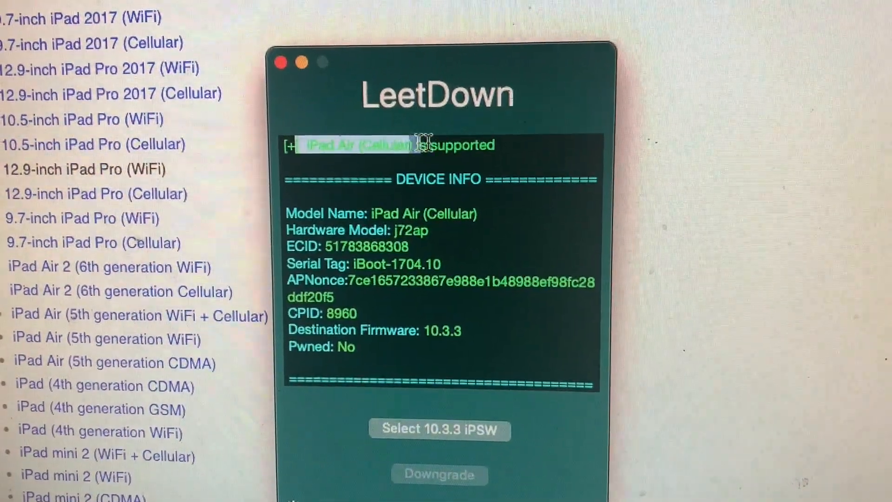
pyautogui.click(458, 155)
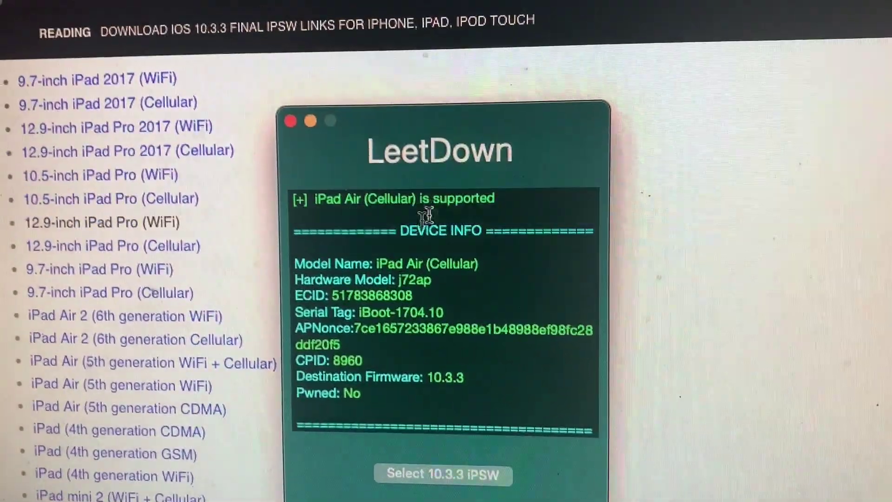
pyautogui.moveTo(373, 225); pyautogui.dragTo(447, 299)
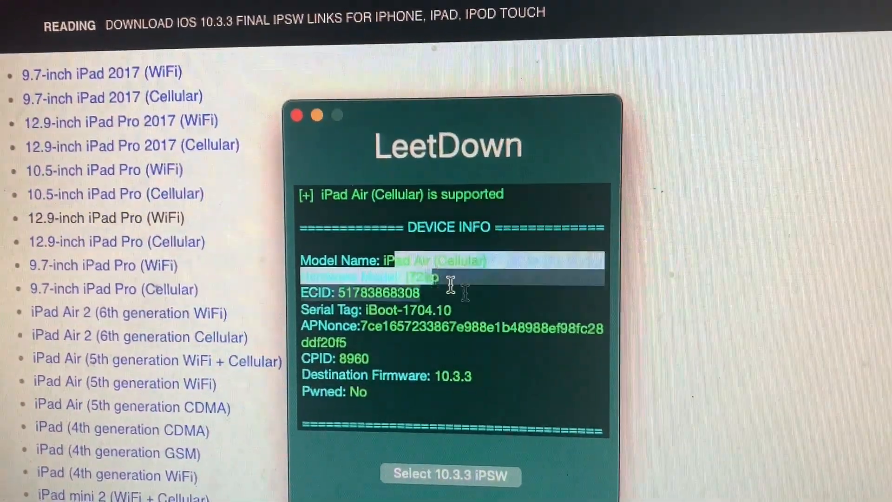
pyautogui.click(392, 276)
pyautogui.tripleClick(392, 276)
pyautogui.click(480, 293)
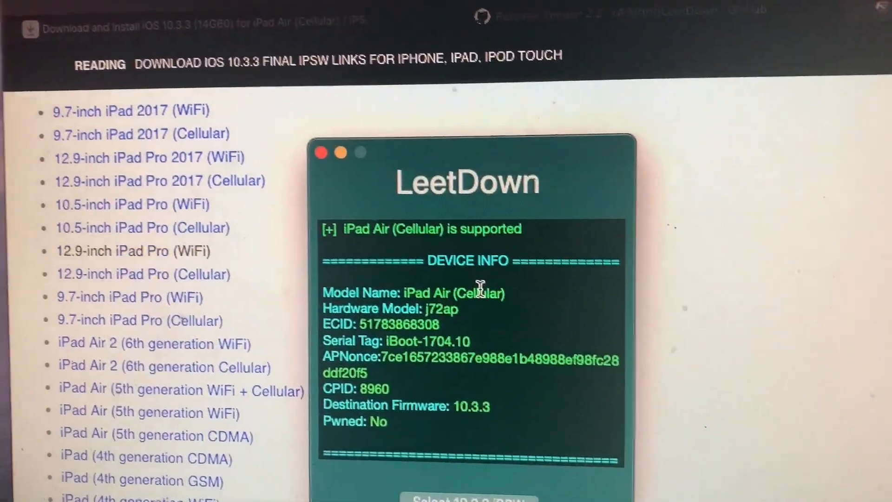
pyautogui.scroll(2, 493, 391)
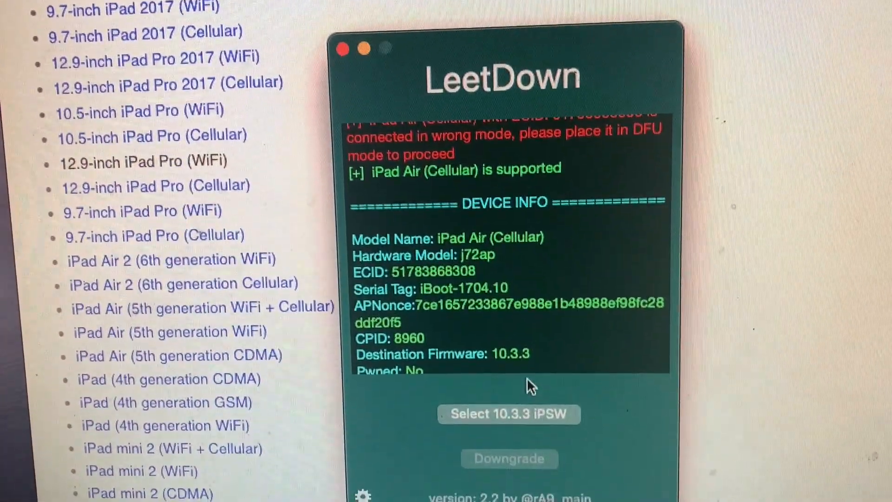
pyautogui.scroll(-2, 515, 314)
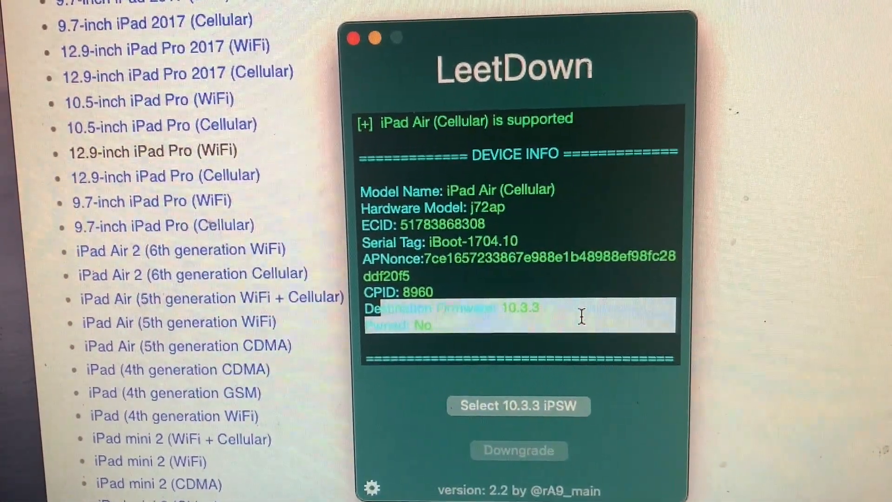
pyautogui.click(446, 307)
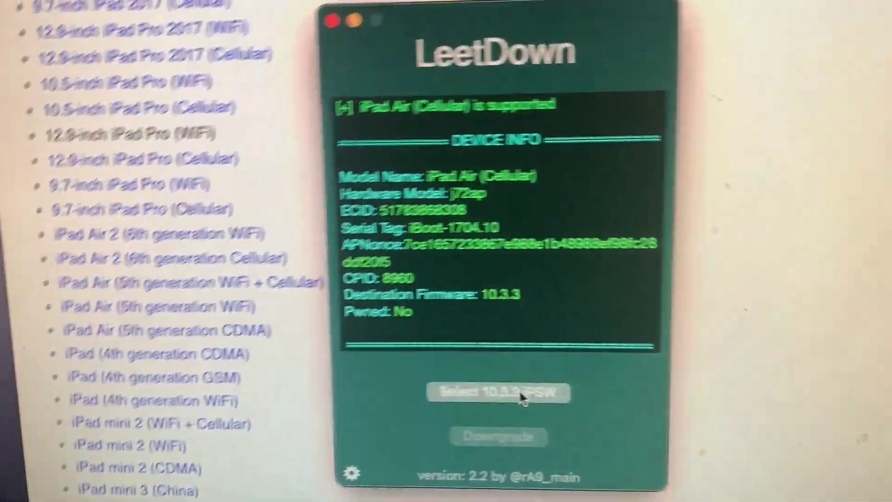
# Step: Bring up the Select iPSW prompt via 'Select 10.3.3 iPSW'
pyautogui.click(519, 389)
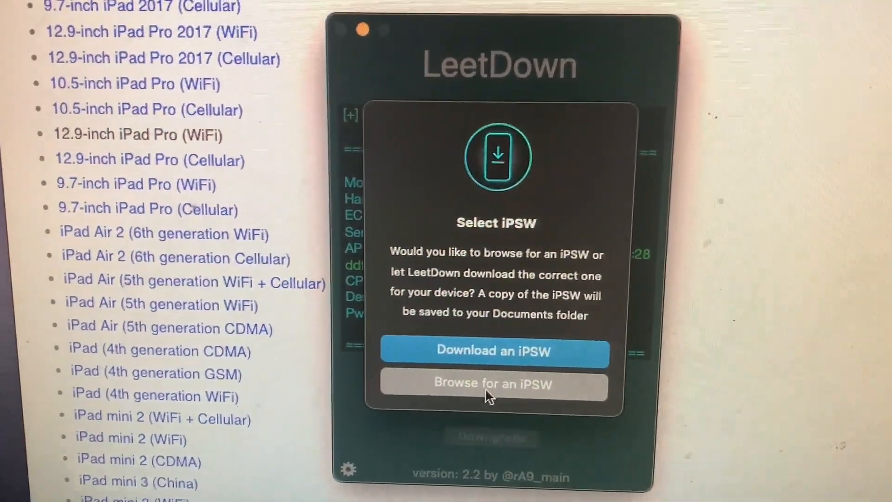
# Step: Browse and load iPad_64bit_10.3.3_14G60_Restore-3.ipsw from Downloads into LeetDown
pyautogui.click(536, 366)
pyautogui.scroll(-10, 438, 222)
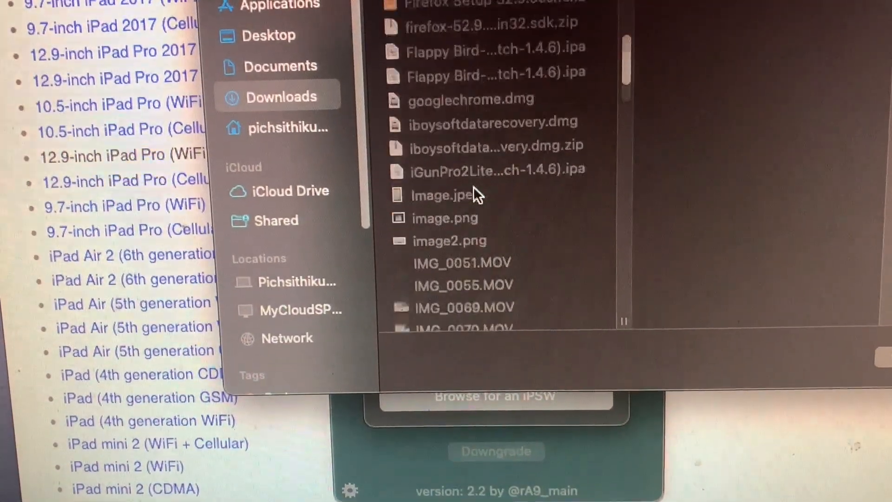
pyautogui.scroll(-10, 481, 195)
pyautogui.scroll(-8, 488, 206)
pyautogui.scroll(-3, 431, 168)
pyautogui.scroll(5, 427, 173)
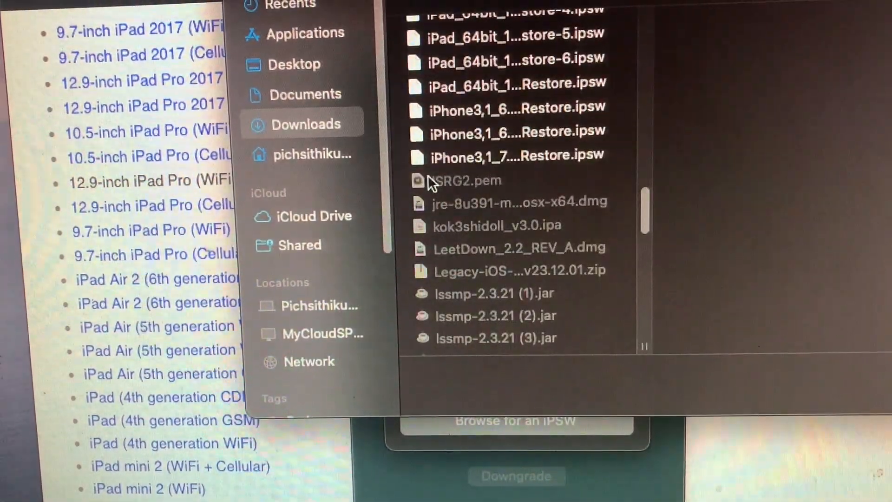
pyautogui.scroll(3, 446, 174)
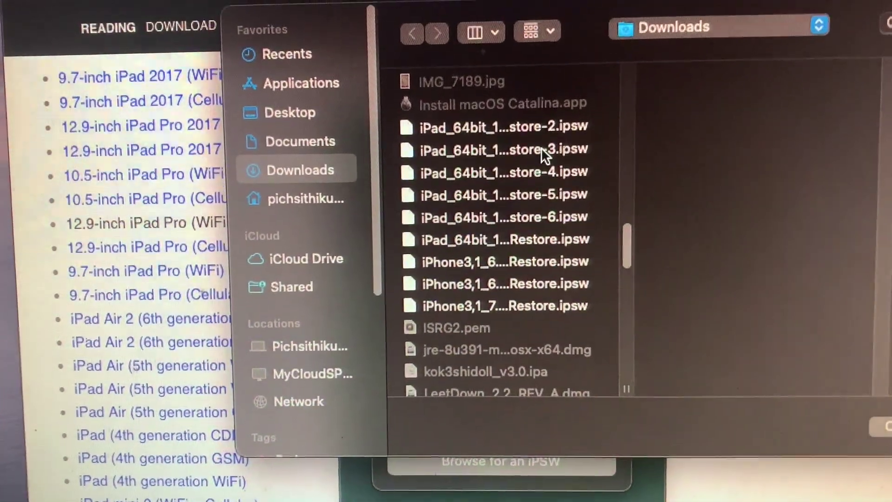
pyautogui.click(541, 149)
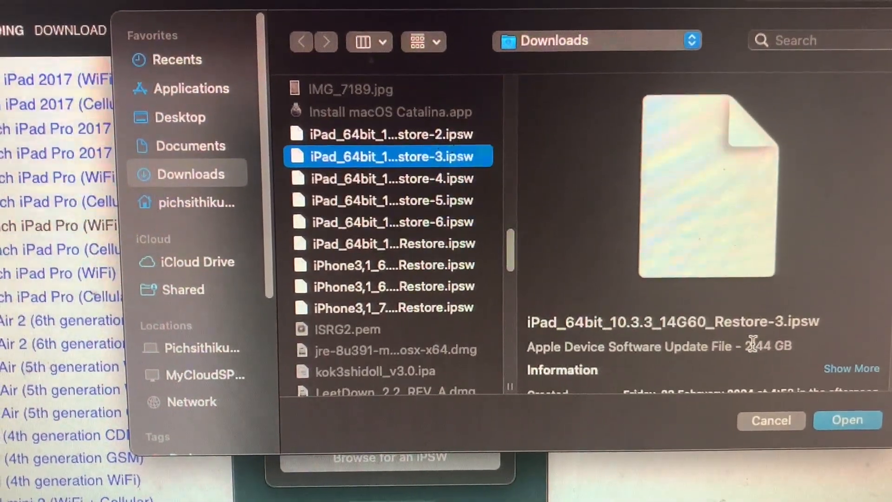
pyautogui.doubleClick(753, 342)
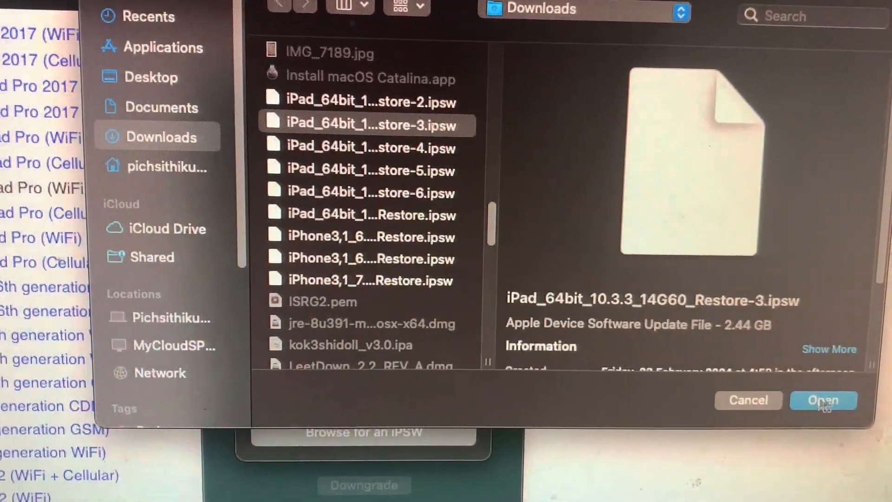
pyautogui.click(823, 400)
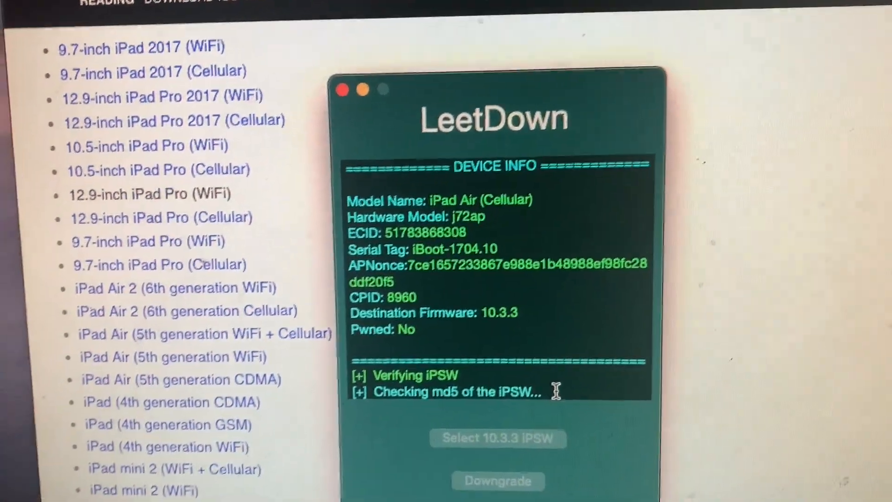
# Step: Follow the log as the md5 check passes and 'Successfully extracted the iPSW' appears
pyautogui.moveTo(537, 389); pyautogui.dragTo(362, 366)
pyautogui.click(461, 366)
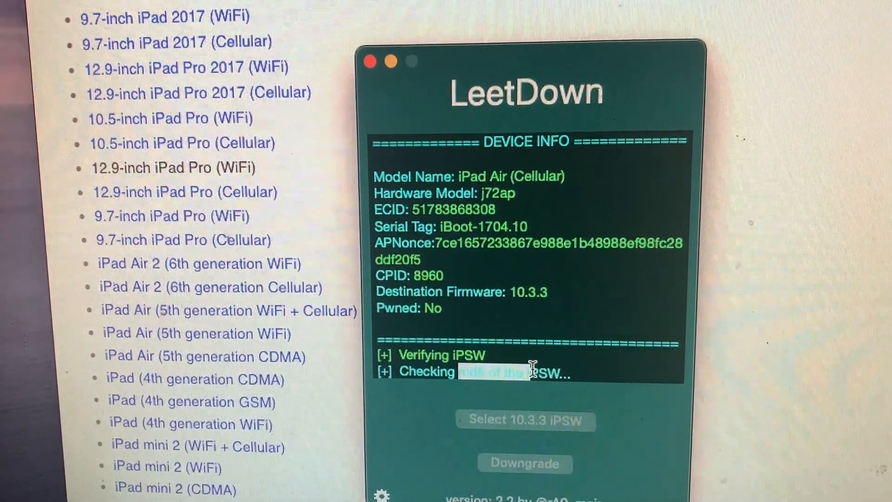
pyautogui.moveTo(579, 371); pyautogui.dragTo(530, 369)
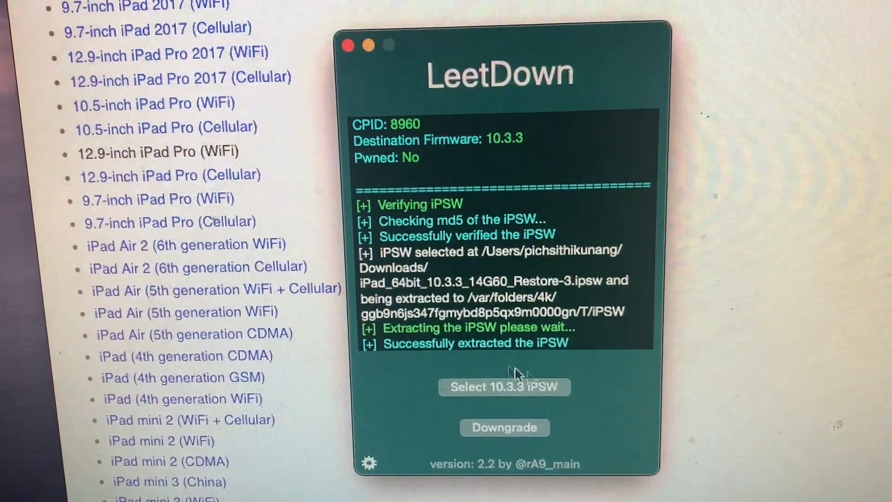
pyautogui.moveTo(327, 356); pyautogui.dragTo(481, 362)
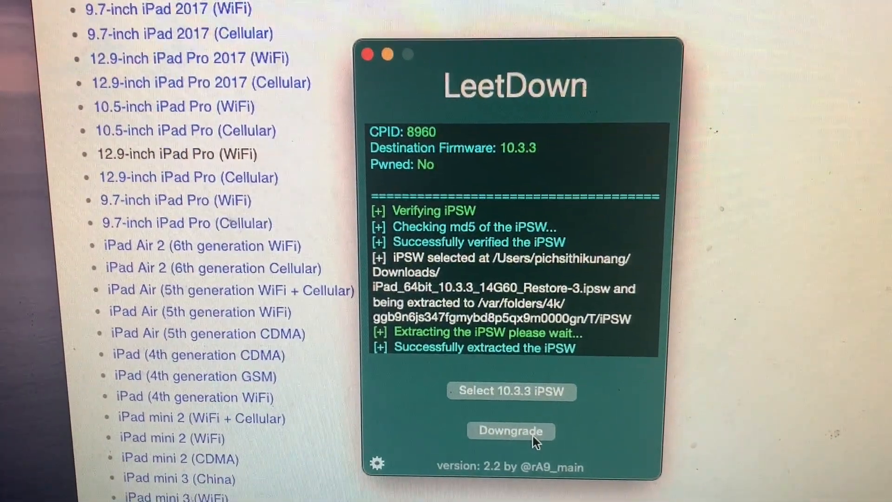
# Step: Start the downgrade and accept that it erases the iPad, reaching the blob backup prompt
pyautogui.click(534, 436)
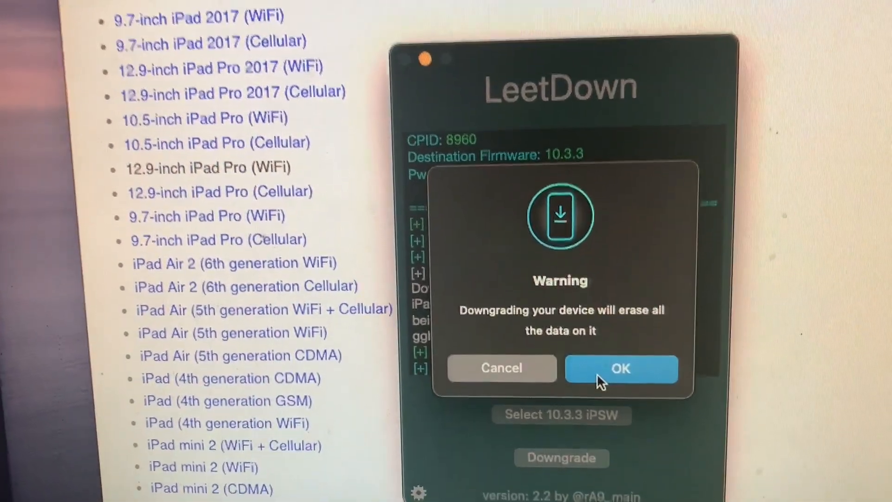
pyautogui.click(557, 368)
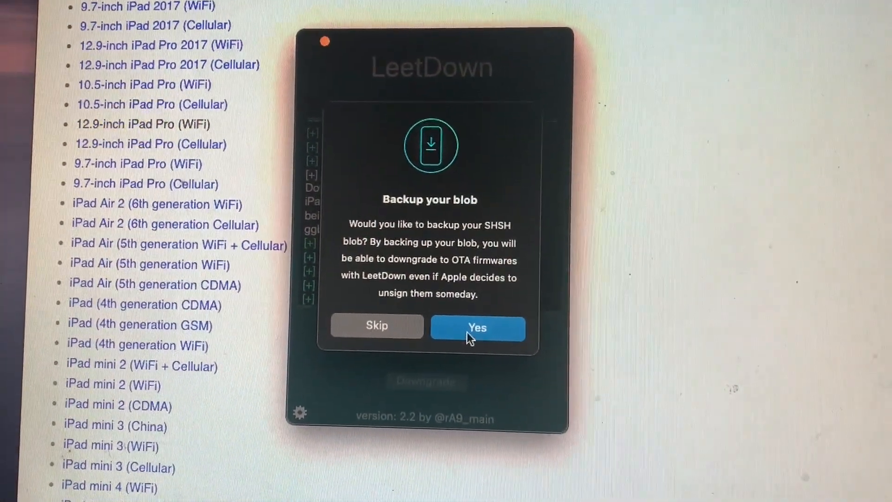
# Step: Skip the SHSH blob backup, then quit LeetDown after 'Failed to restore device'
pyautogui.click(380, 322)
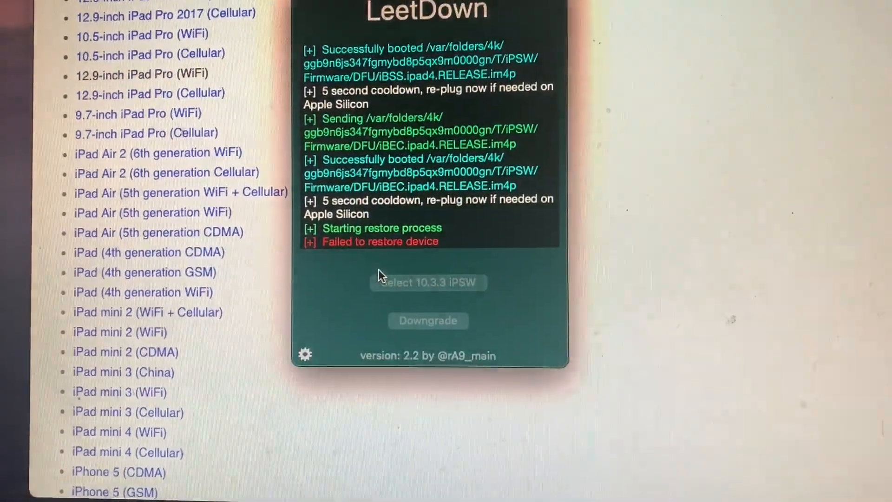
pyautogui.press('super+q')
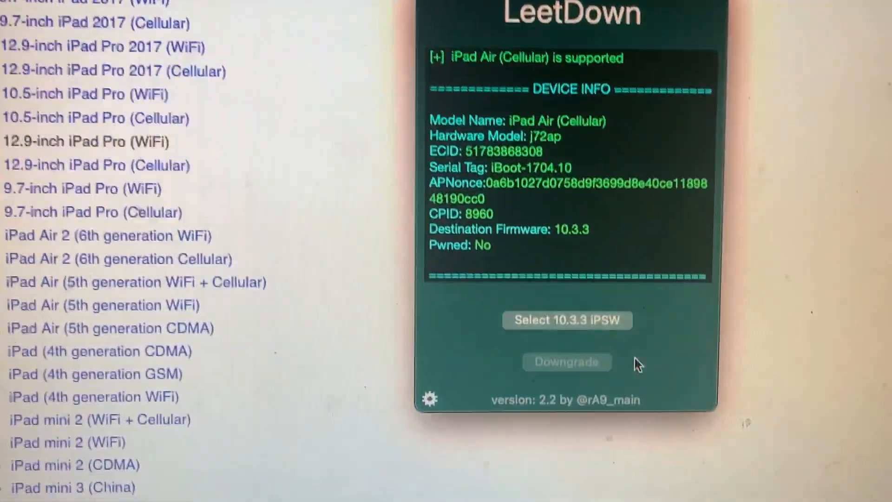
# Step: Browse for and load iPad_64bit_10.3.3_14G60_Restore-3.ipsw from Downloads again
pyautogui.click(536, 324)
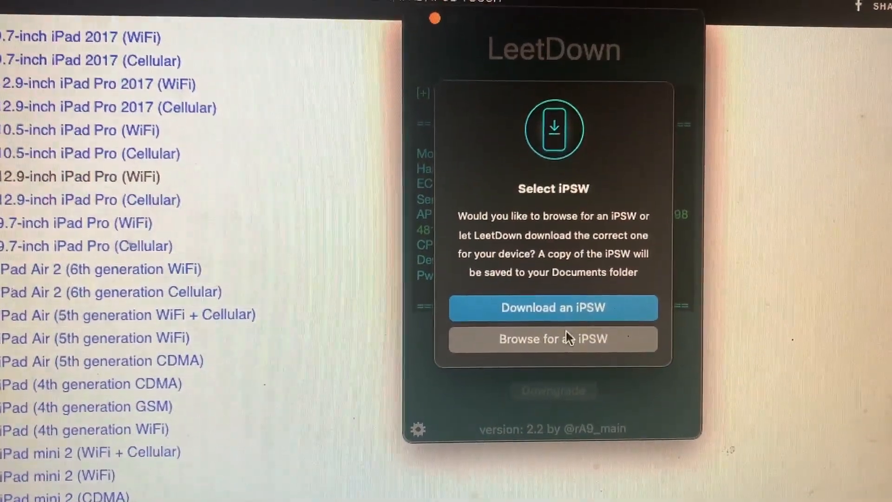
pyautogui.click(545, 334)
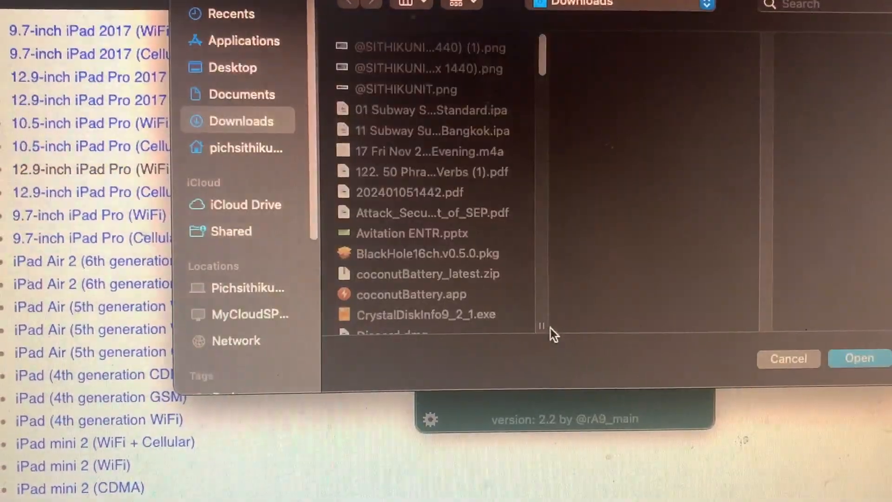
pyautogui.scroll(-10, 446, 216)
pyautogui.scroll(-10, 434, 217)
pyautogui.scroll(-10, 435, 216)
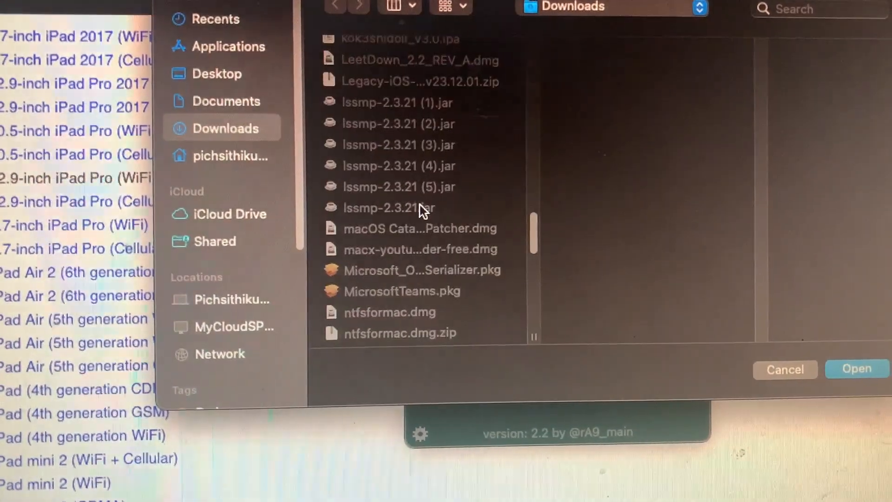
pyautogui.scroll(8, 421, 214)
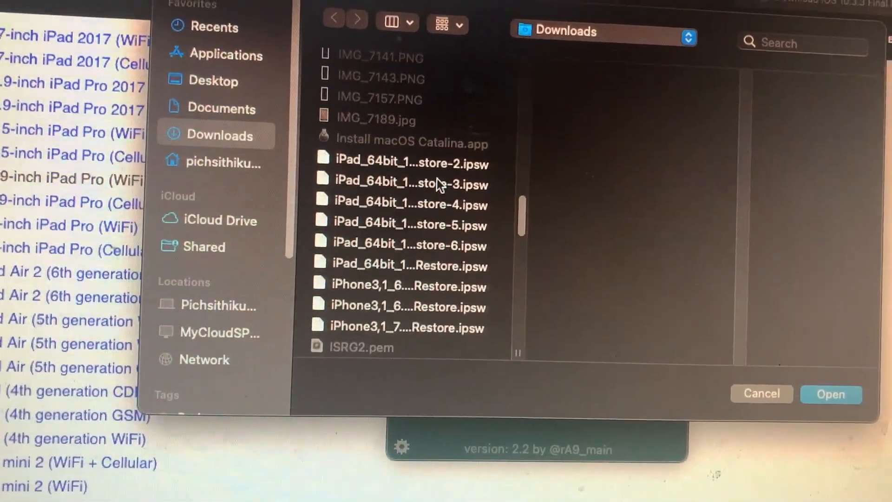
pyautogui.doubleClick(418, 179)
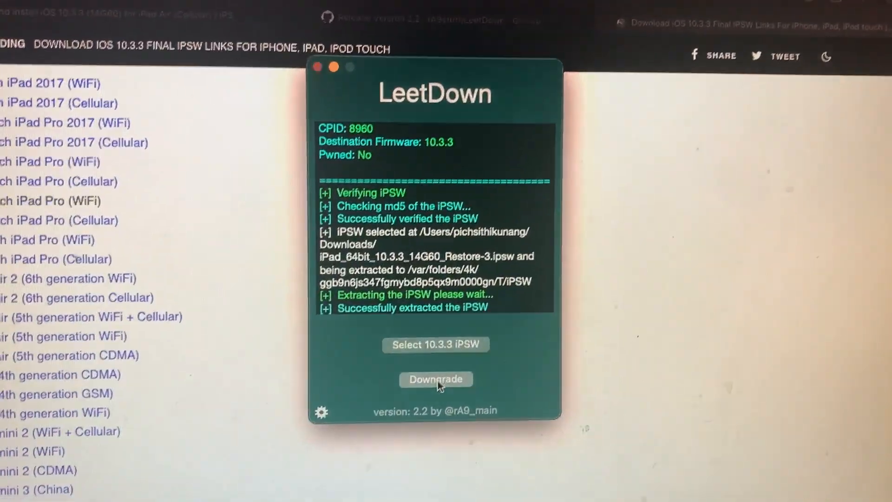
# Step: Start the downgrade, accept the erase warning and watch the exploit attempt fail
pyautogui.click(435, 399)
pyautogui.click(481, 292)
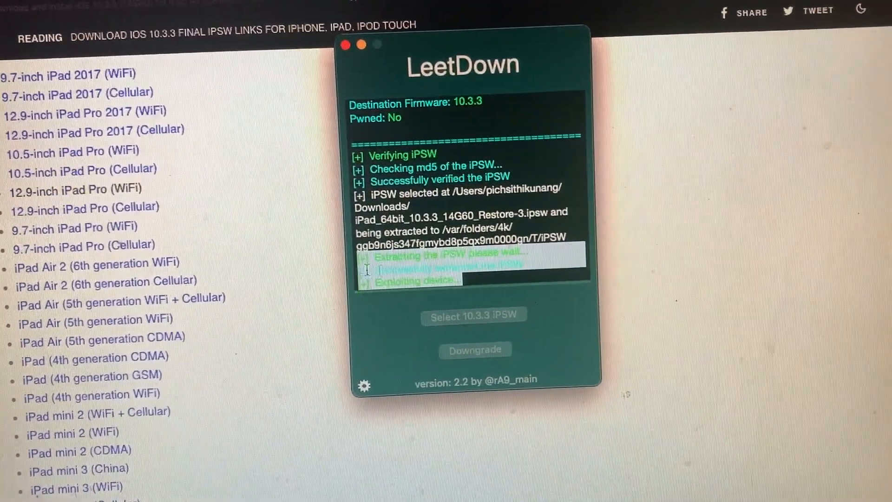
pyautogui.click(487, 276)
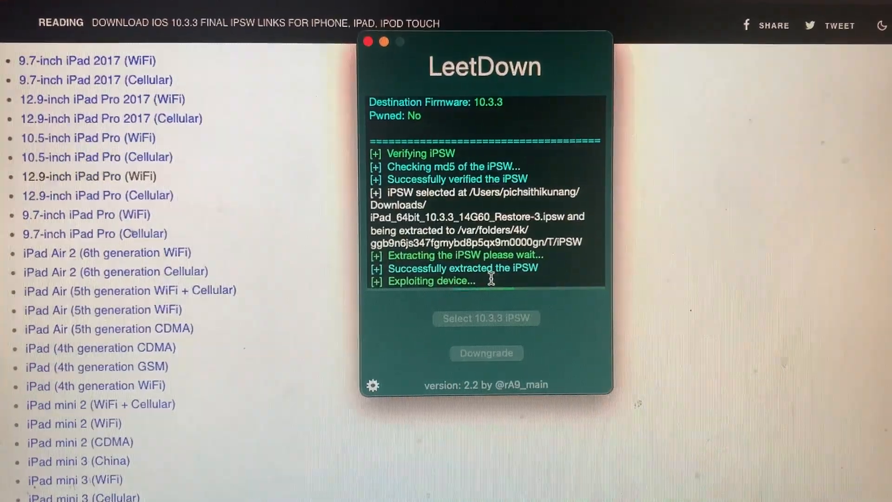
pyautogui.moveTo(494, 280)
pyautogui.mouseDown()
pyautogui.moveTo(446, 281)
pyautogui.moveTo(342, 310)
pyautogui.mouseUp()
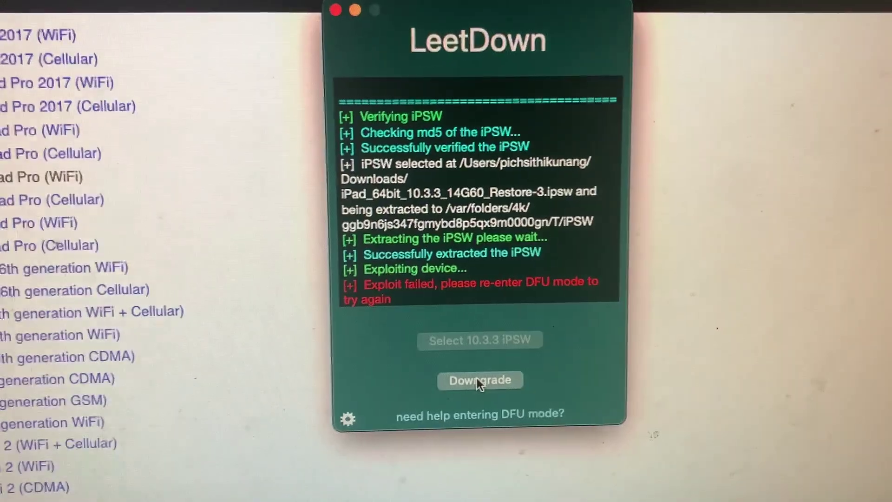
# Step: Retry the downgrade and accept the erase warning a second time
pyautogui.click(477, 378)
pyautogui.click(524, 299)
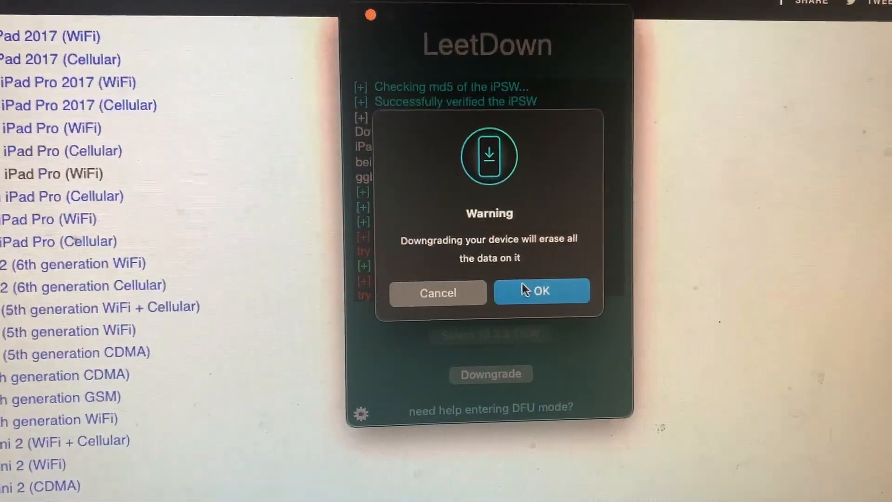
# Step: Accept the erase warning for a third downgrade attempt while the iPad reaches activation
pyautogui.click(523, 295)
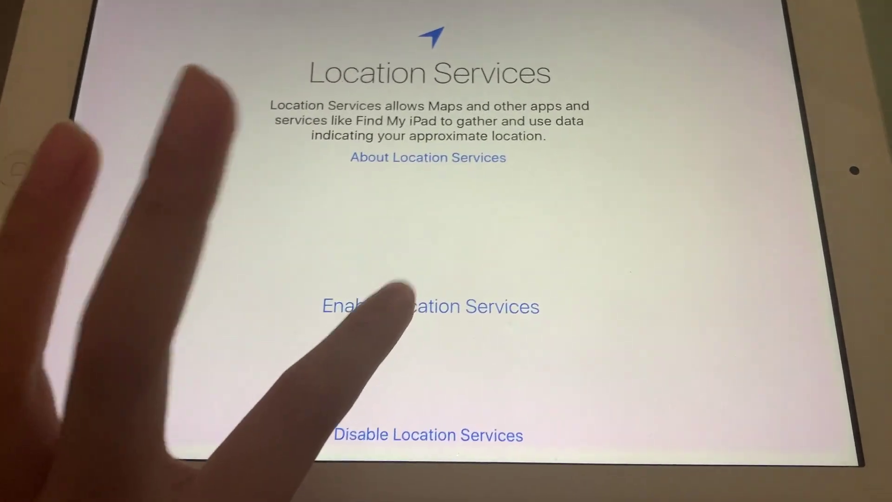
# Step: Enable Location Services and choose Don't Add Passcode, reaching Apps & Data
pyautogui.click(397, 306)
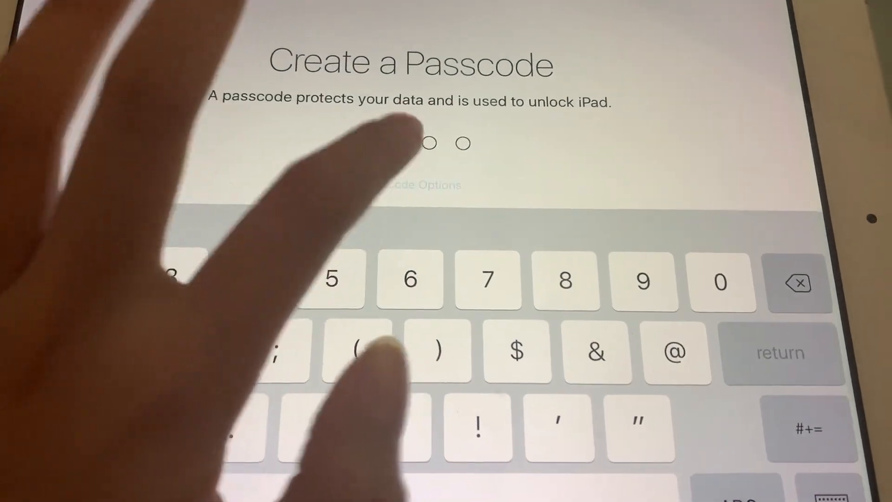
pyautogui.click(440, 190)
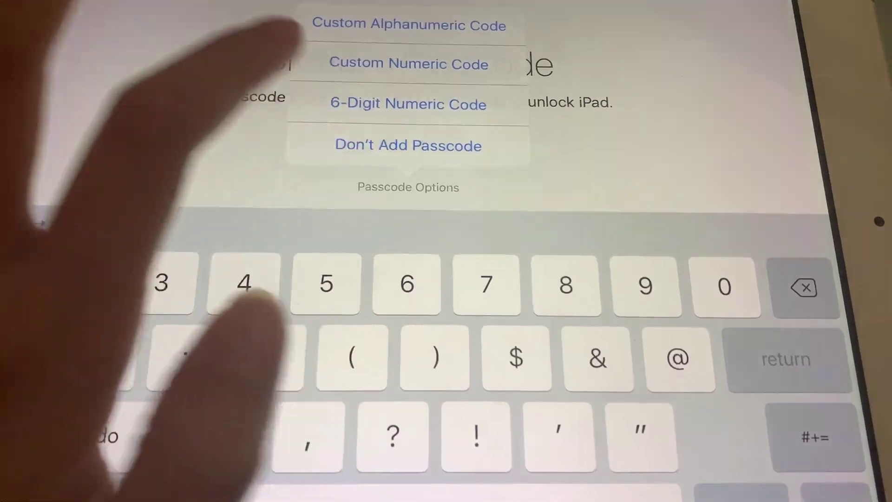
pyautogui.click(409, 146)
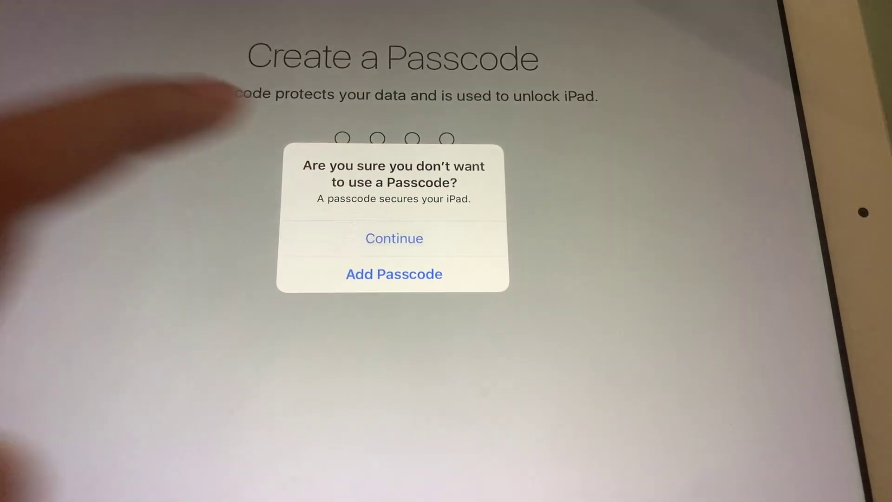
pyautogui.click(393, 274)
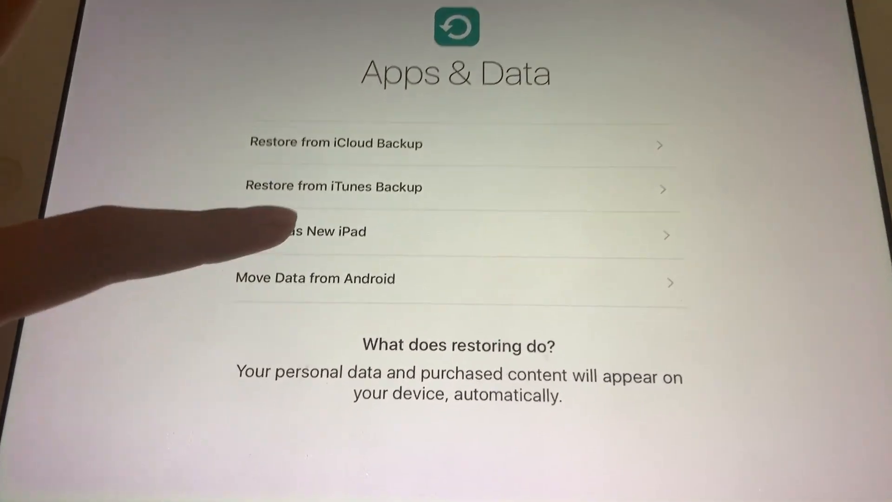
# Step: Set Up as New iPad and choose Set Up Later / Don't Use for the Apple ID
pyautogui.click(278, 232)
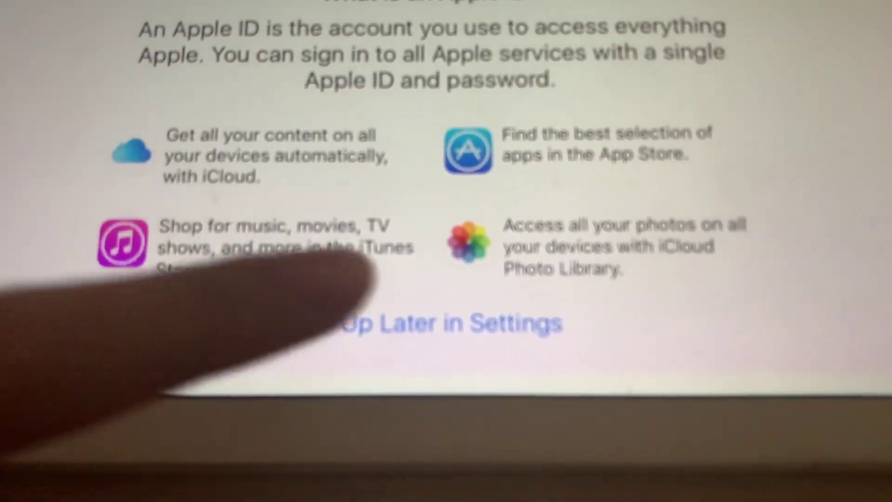
pyautogui.click(362, 321)
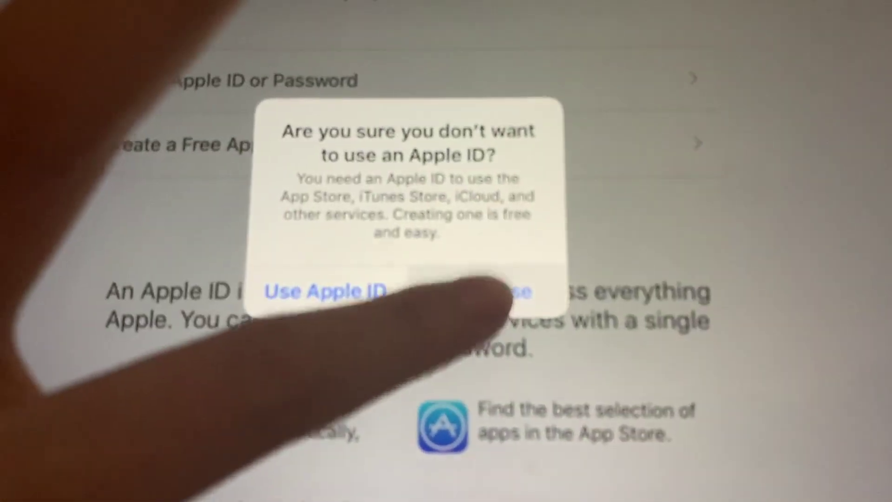
pyautogui.click(519, 295)
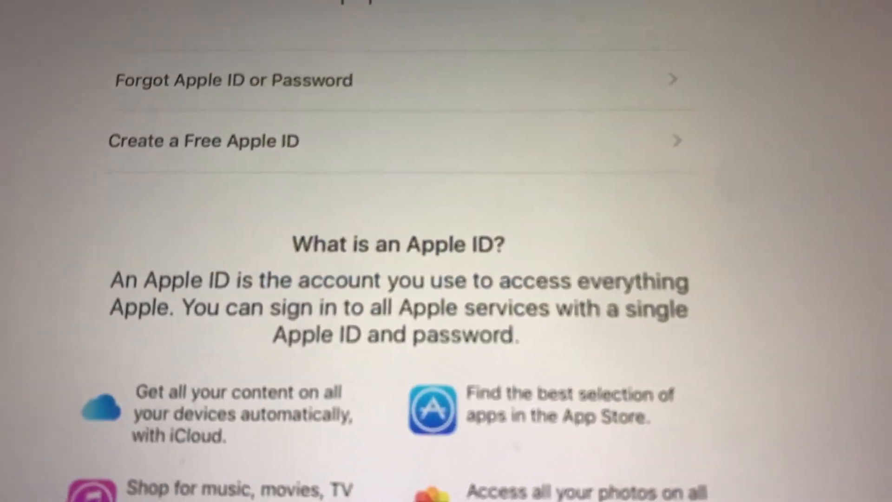
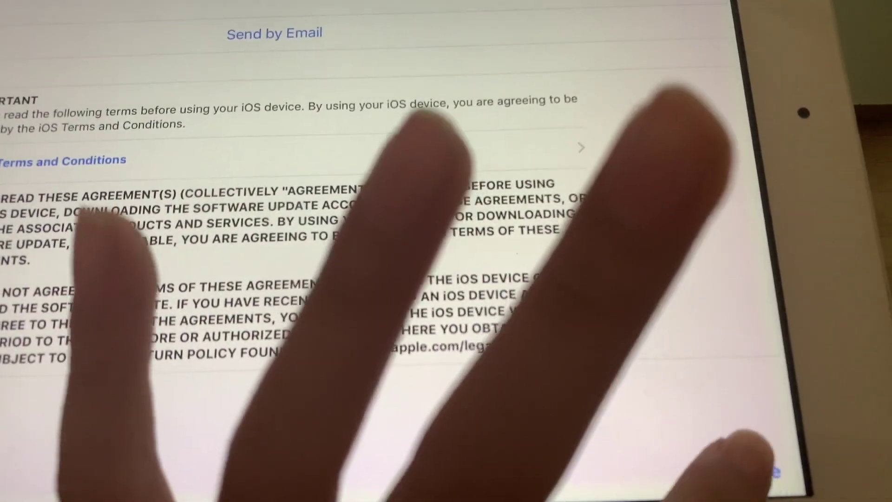
# Step: Agree to the Terms and Conditions and get started, landing on the iPad home screen
pyautogui.click(811, 455)
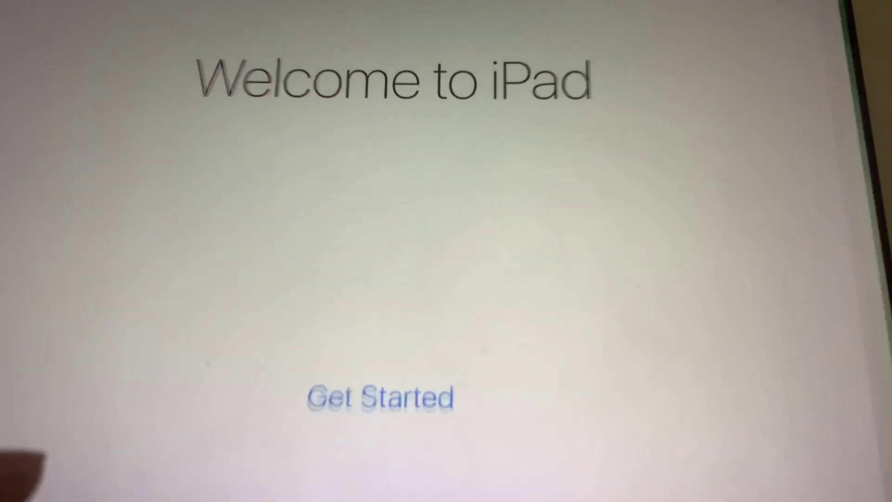
pyautogui.click(380, 397)
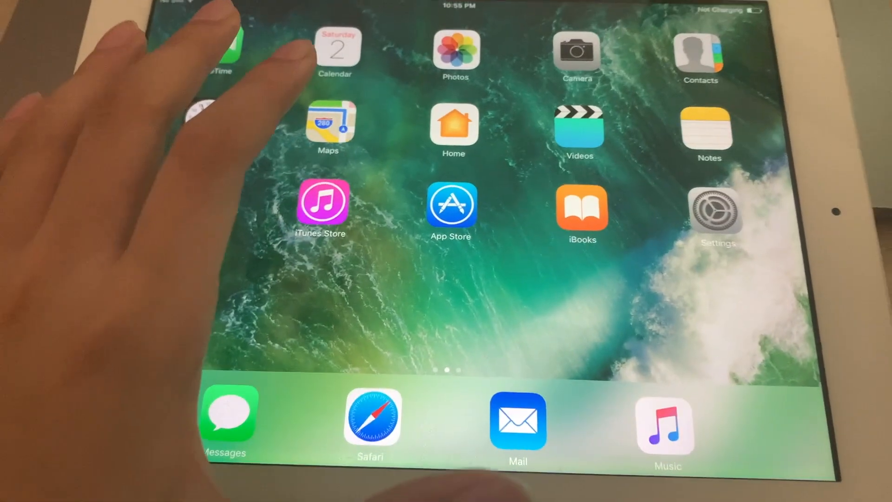